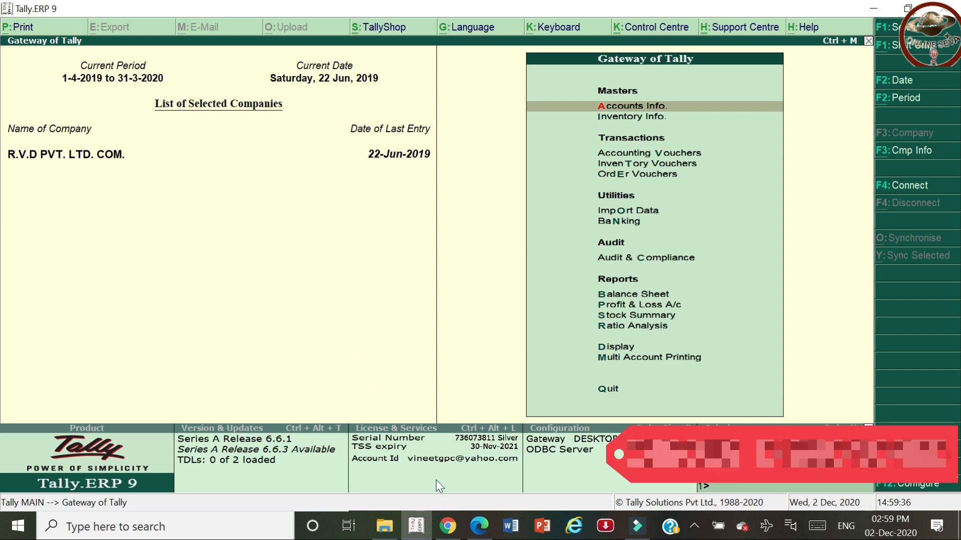
Show the Online Seva YouTube channel's Videos page and scroll briefly through its uploads.
click(448, 526)
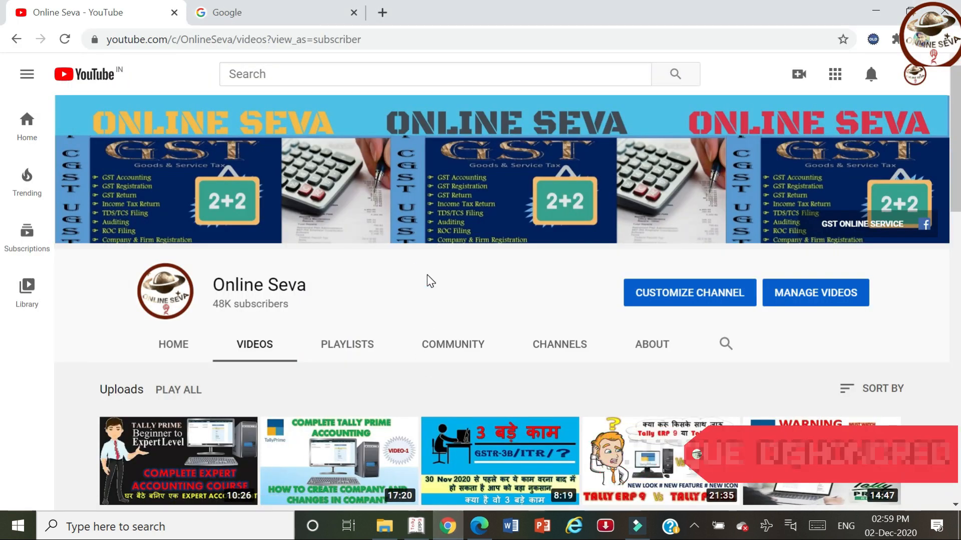
scroll(427, 275, down, 1)
scroll(427, 274, down, 2)
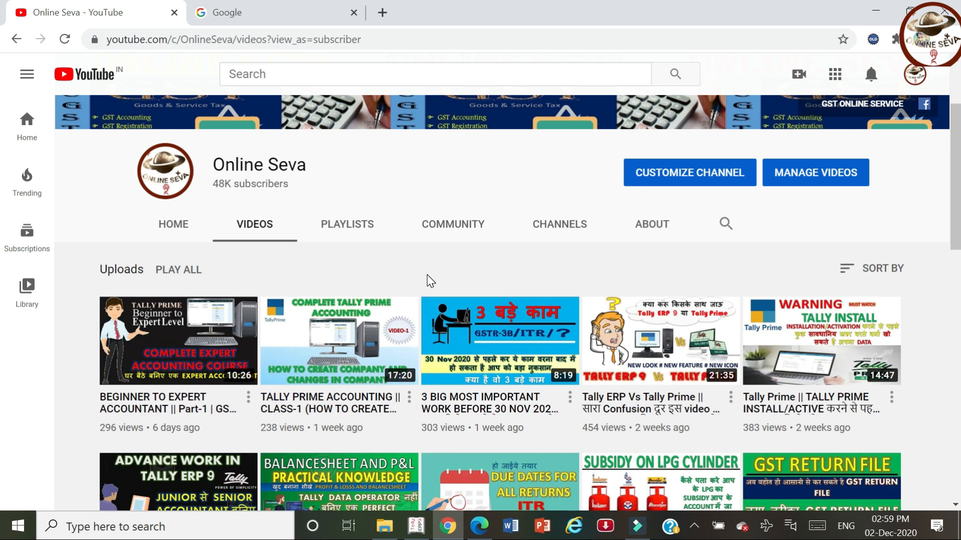
scroll(427, 275, up, 3)
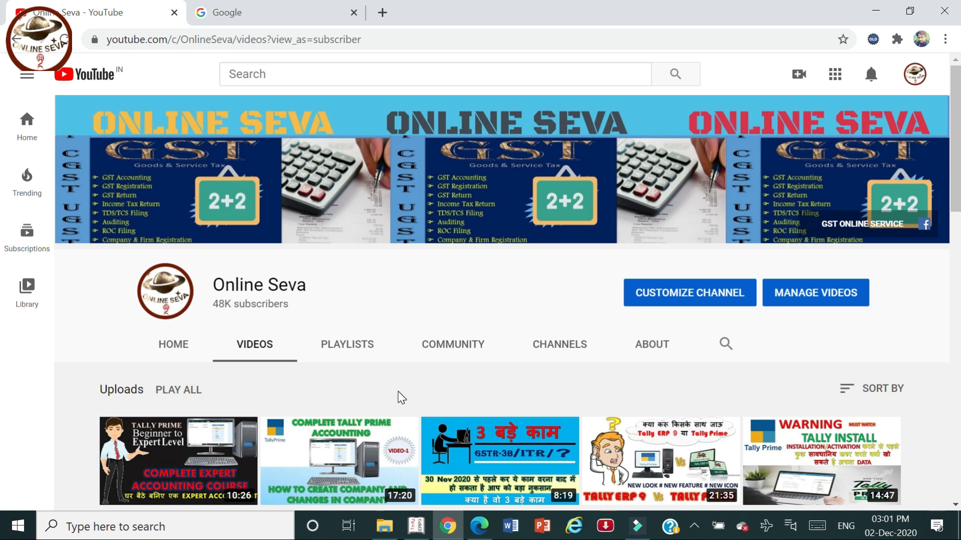
scroll(398, 391, down, 5)
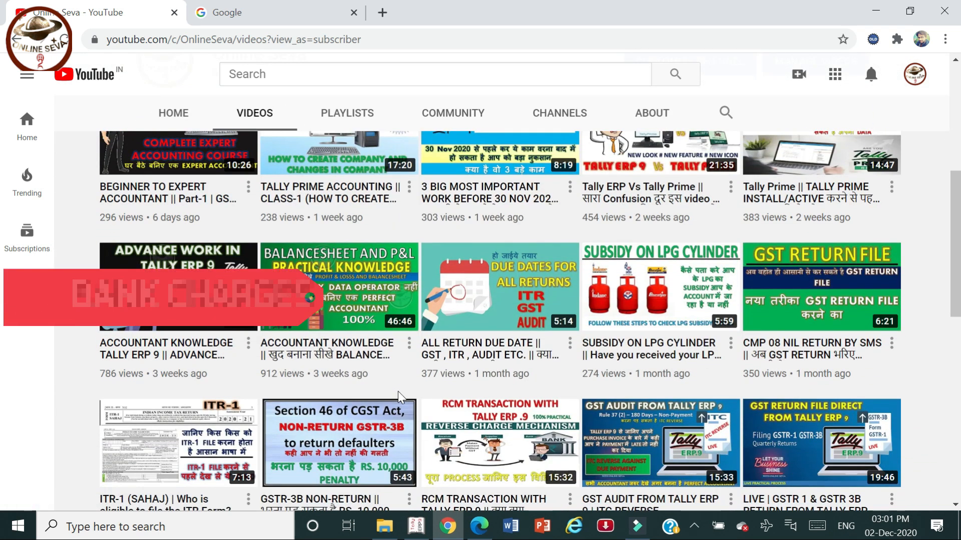
scroll(398, 391, down, 1)
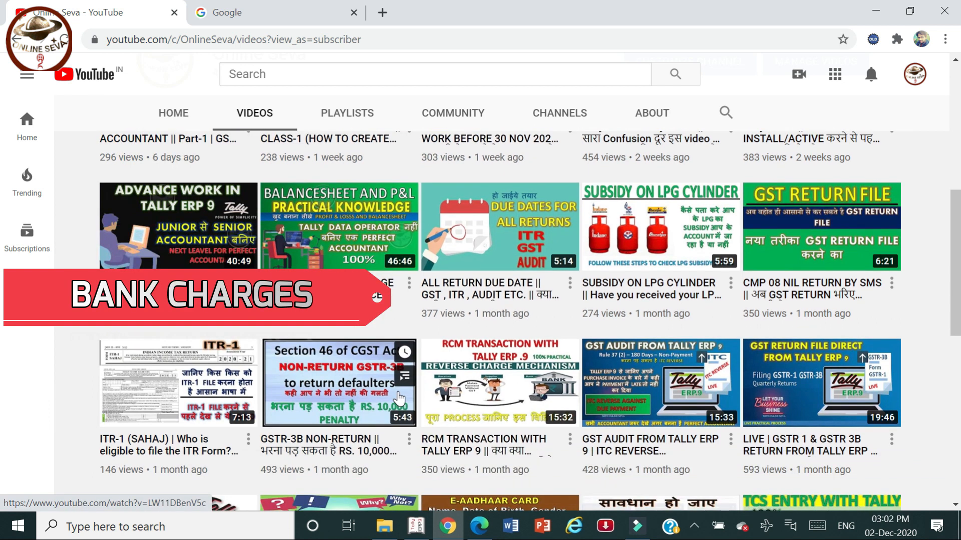
scroll(398, 391, up, 1)
scroll(398, 392, up, 1)
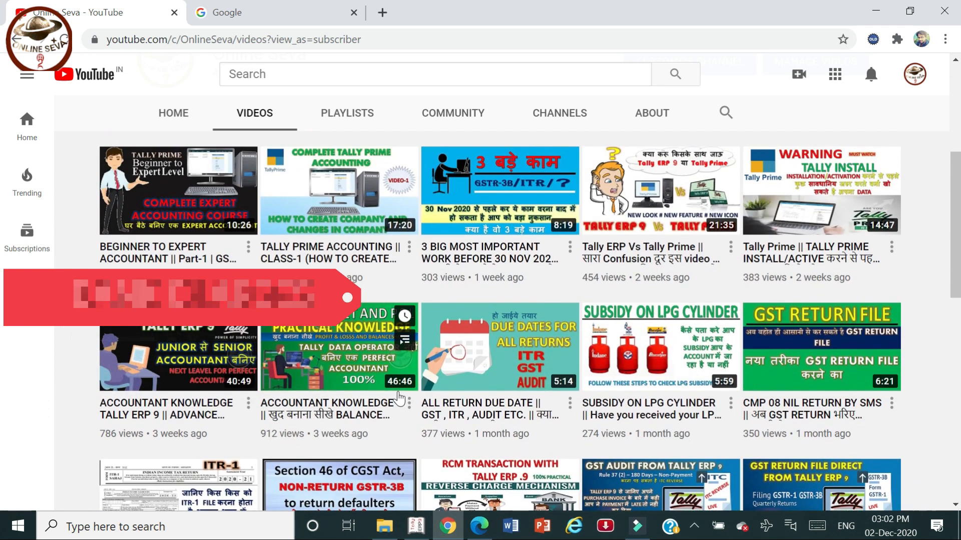
scroll(398, 399, up, 3)
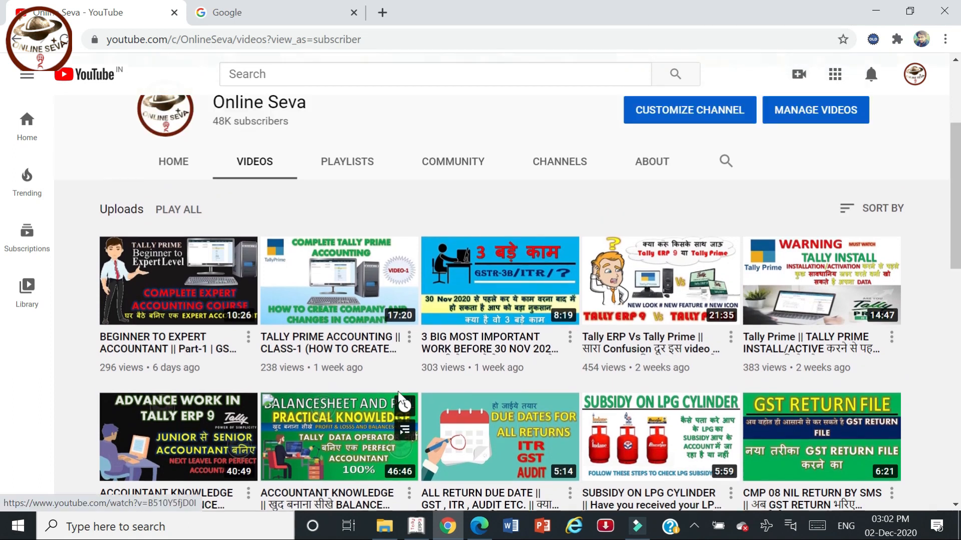
scroll(399, 399, up, 2)
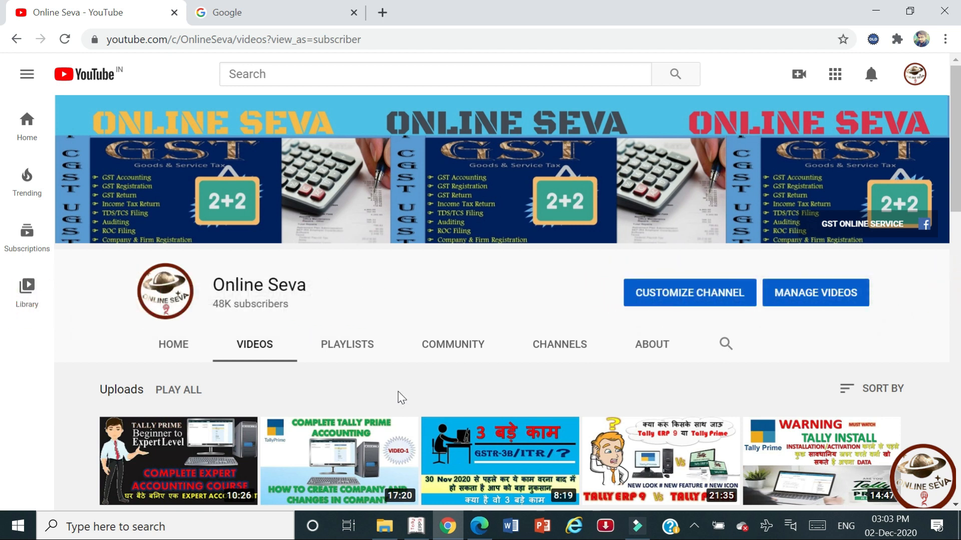
drag(955, 185, 959, 134)
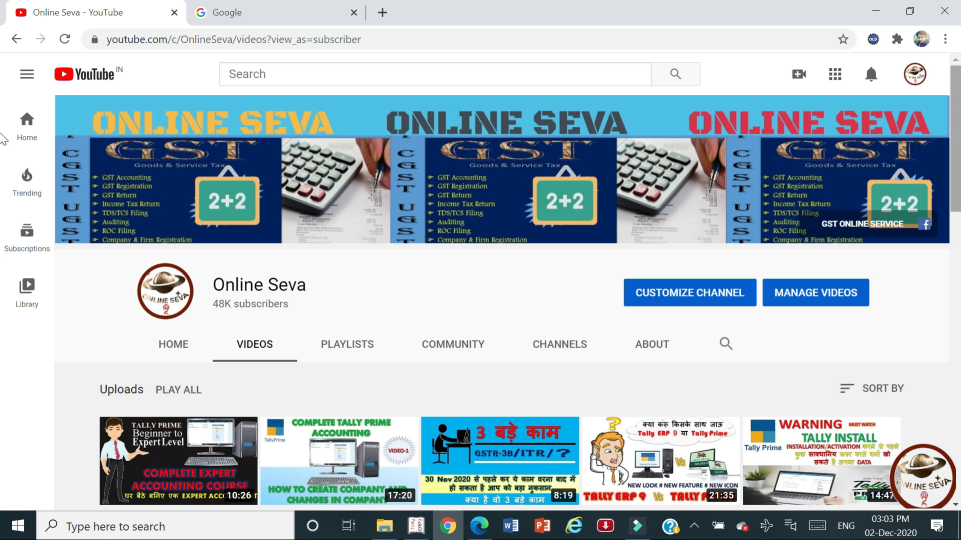
Review the bank statement PDF's pages 1–2 down to the final 22-06-2019 entry.
click(431, 525)
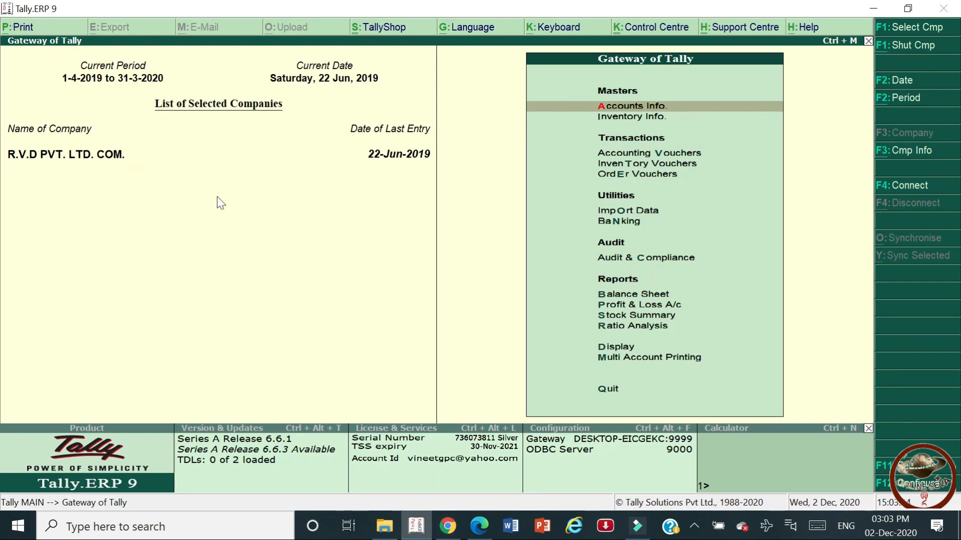
click(479, 525)
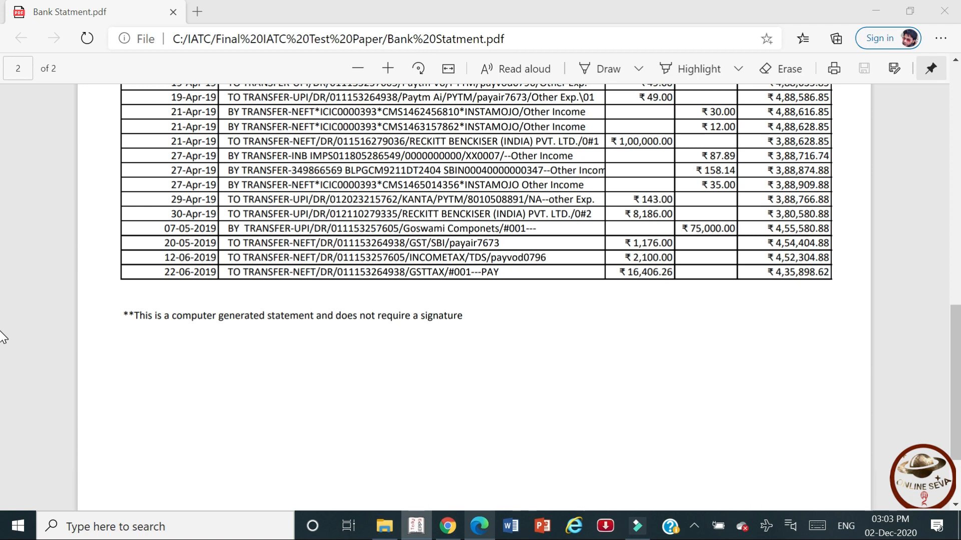
scroll(3, 337, up, 15)
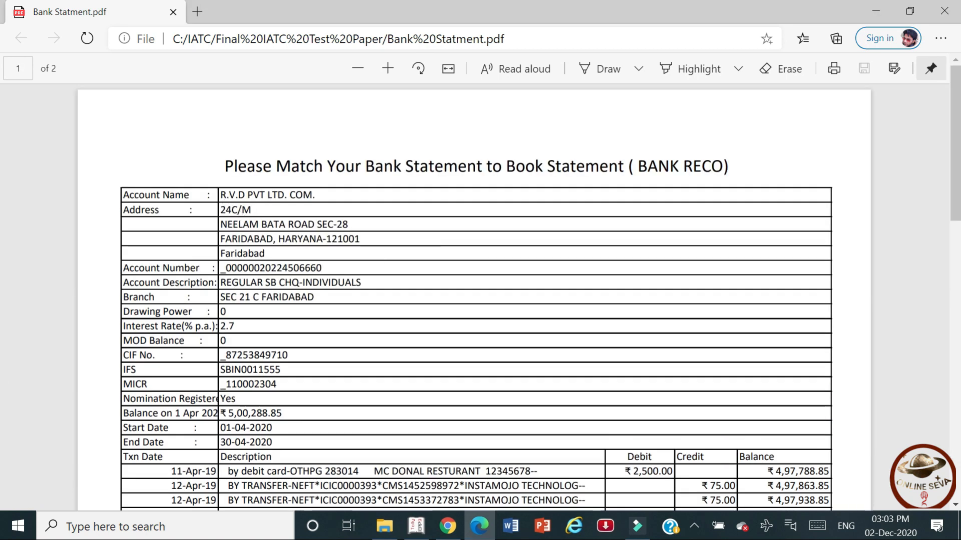
scroll(362, 206, down, 10)
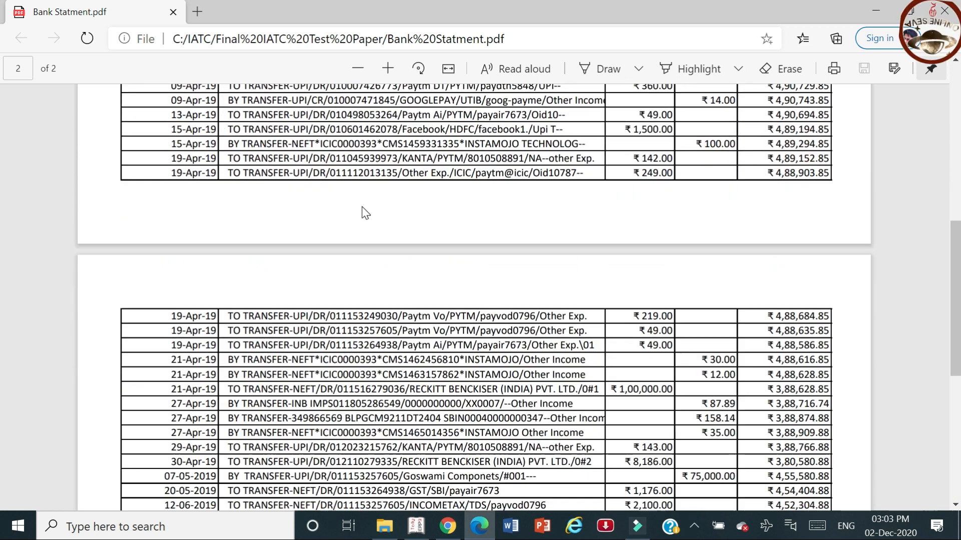
key(alt+Tab)
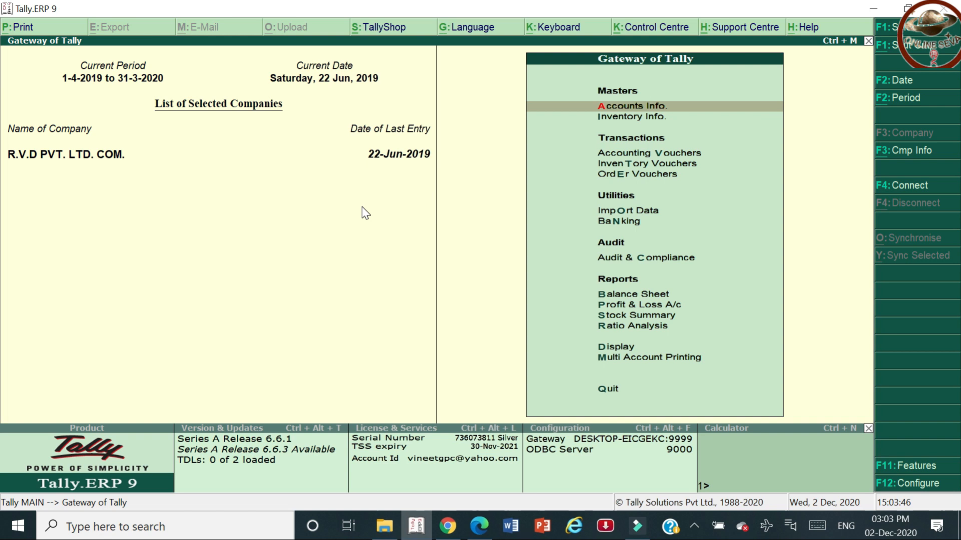
key(alt+Tab)
scroll(362, 206, down, 7)
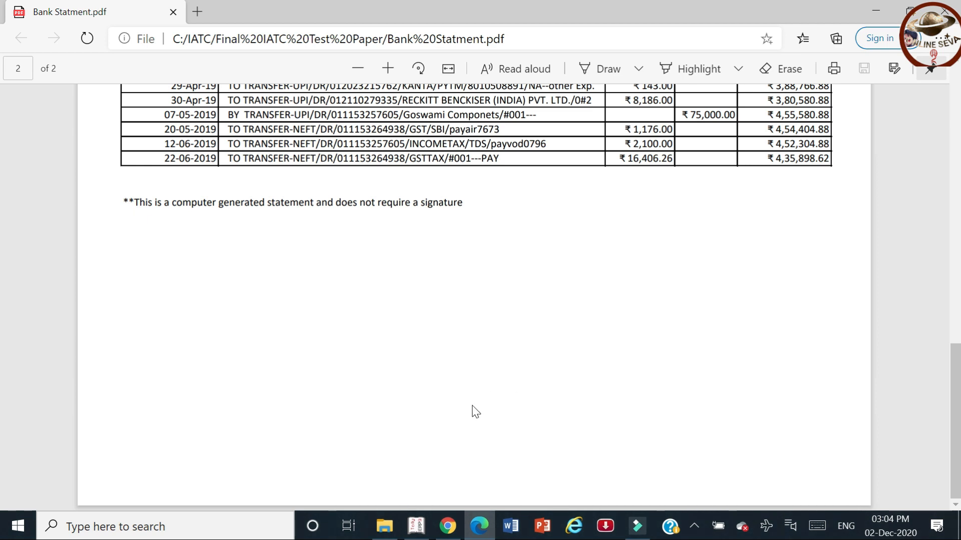
Return to Tally's Gateway of Tally from the taskbar.
mouse_move(448, 525)
click(488, 412)
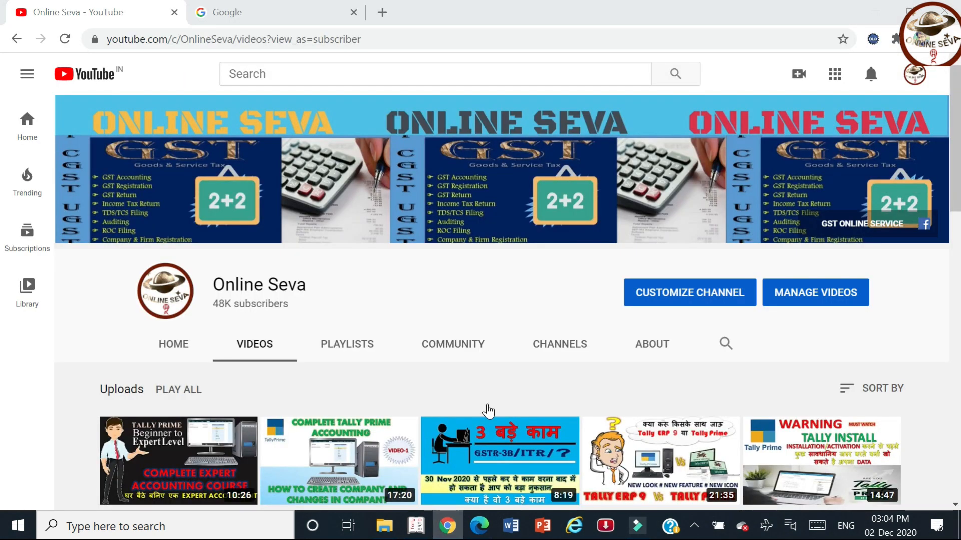
click(416, 526)
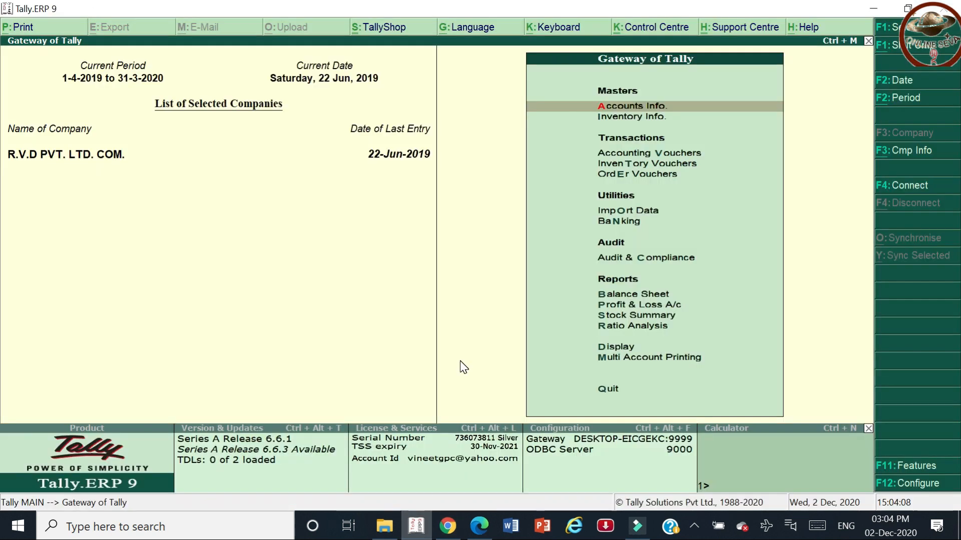
Open the detailed Balance Sheet and drill into the Bank Accounts group summary.
key(b)
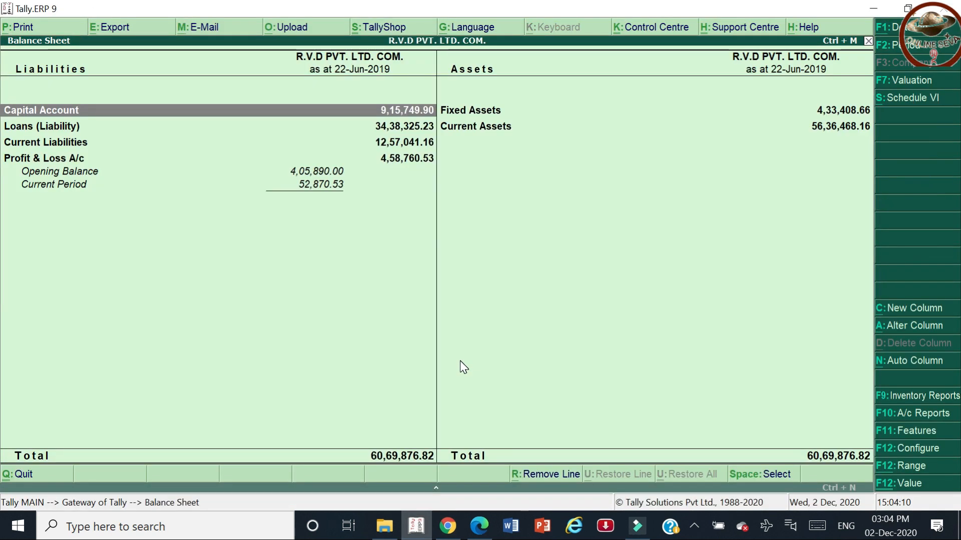
key(alt+F1)
key(Right)
key(Down)
key(Down)
key(Down)
key(Down)
key(Down)
key(Down)
key(Down)
key(Down)
key(Down)
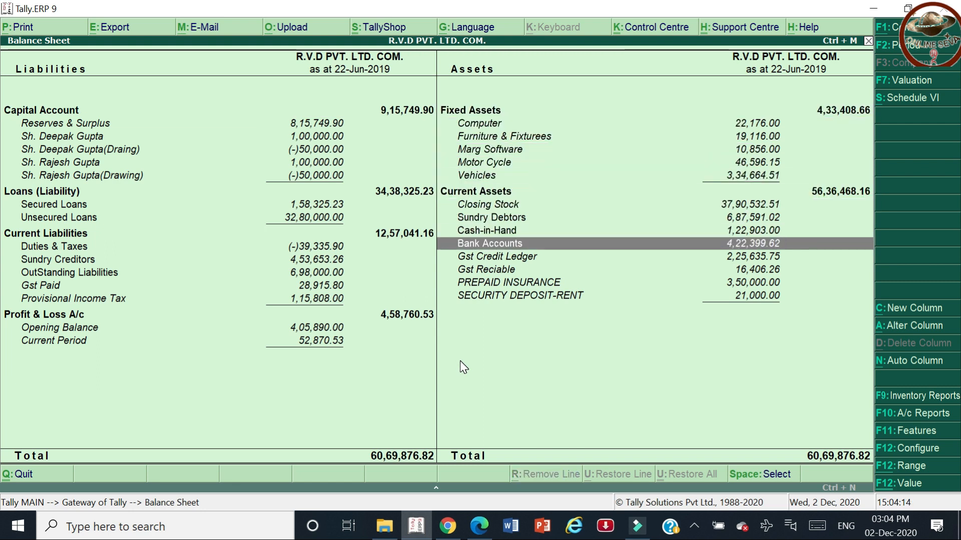
key(Return)
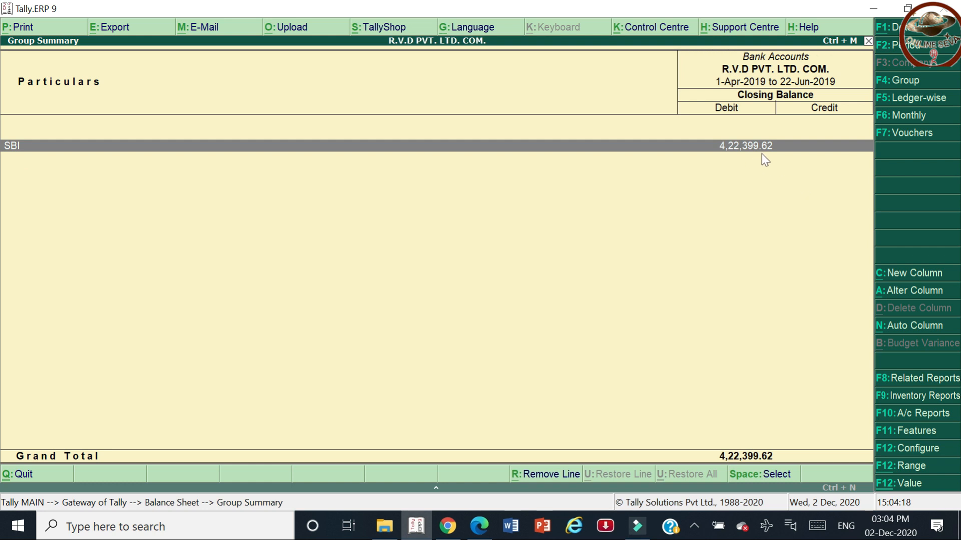
Drill into SBI's monthly summary and list its June 2019 vouchers.
key(alt+Tab)
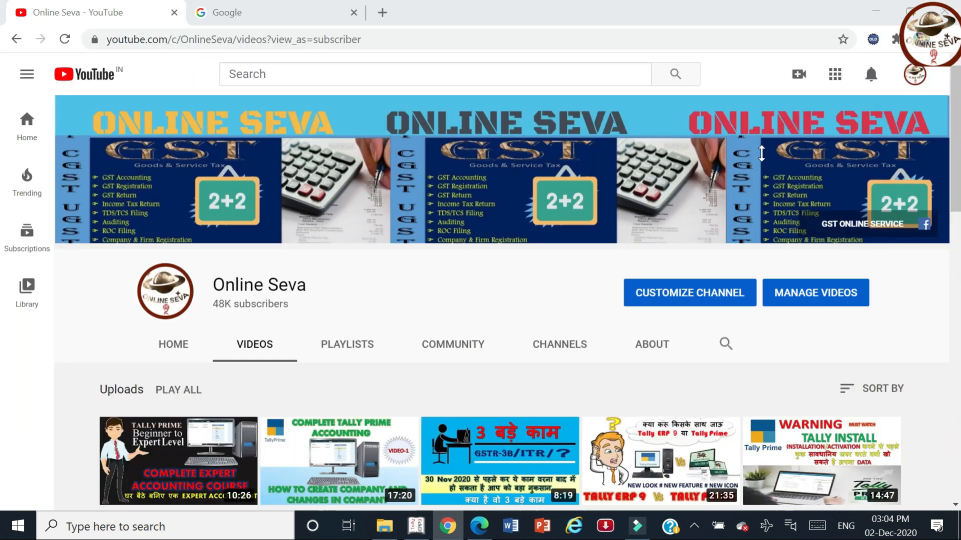
key(alt+Tab)
key(alt+Tab)
key(Tab)
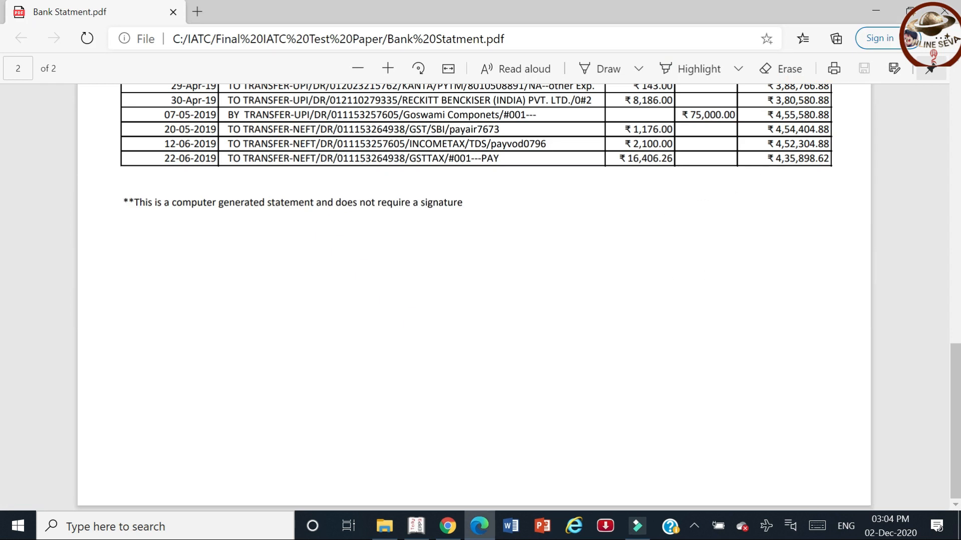
key(alt+Tab)
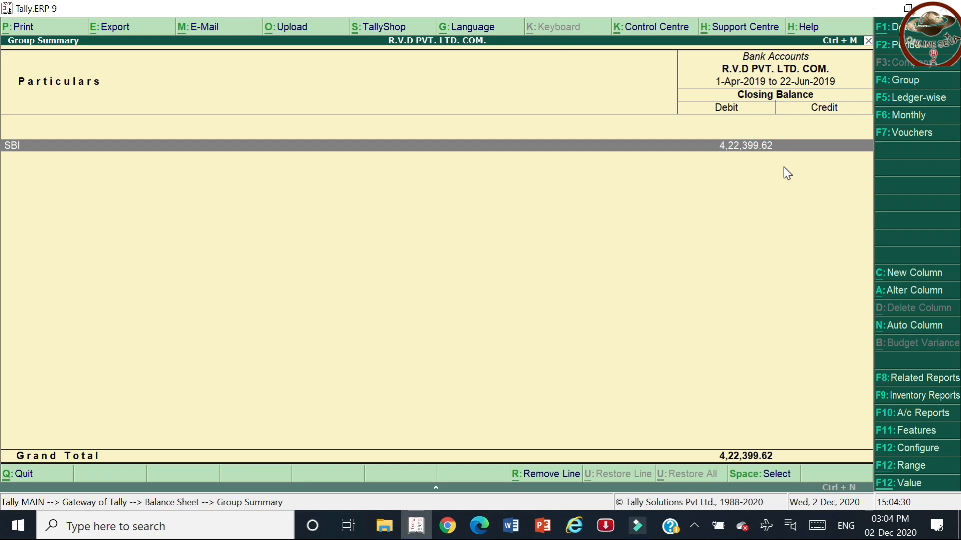
key(Return)
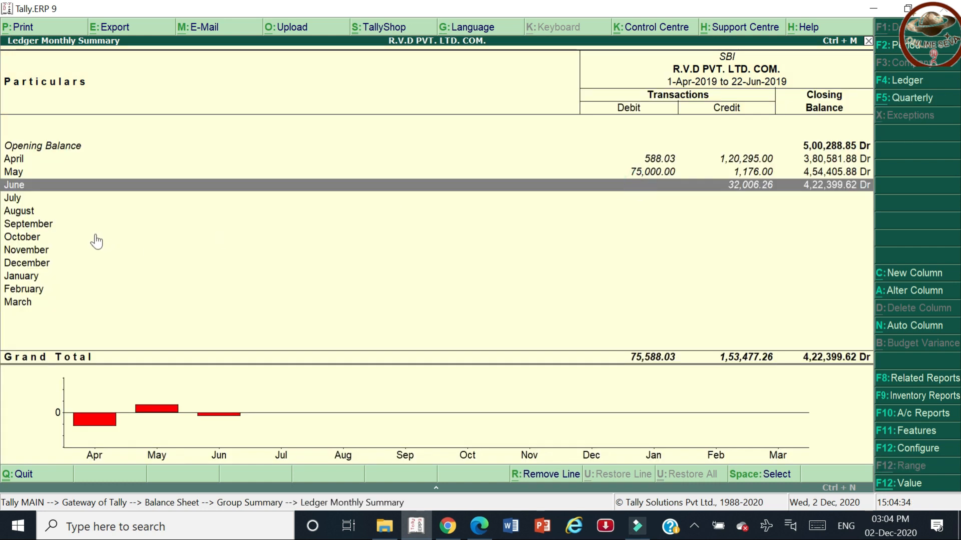
key(Return)
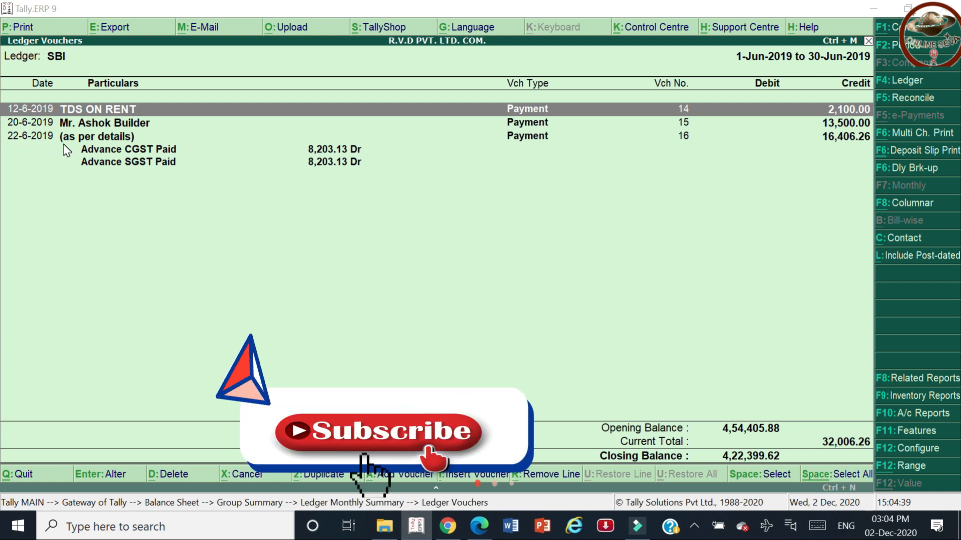
Compare SBI's June vouchers with the statement PDF, then back out to the Quit prompt.
key(alt+Tab)
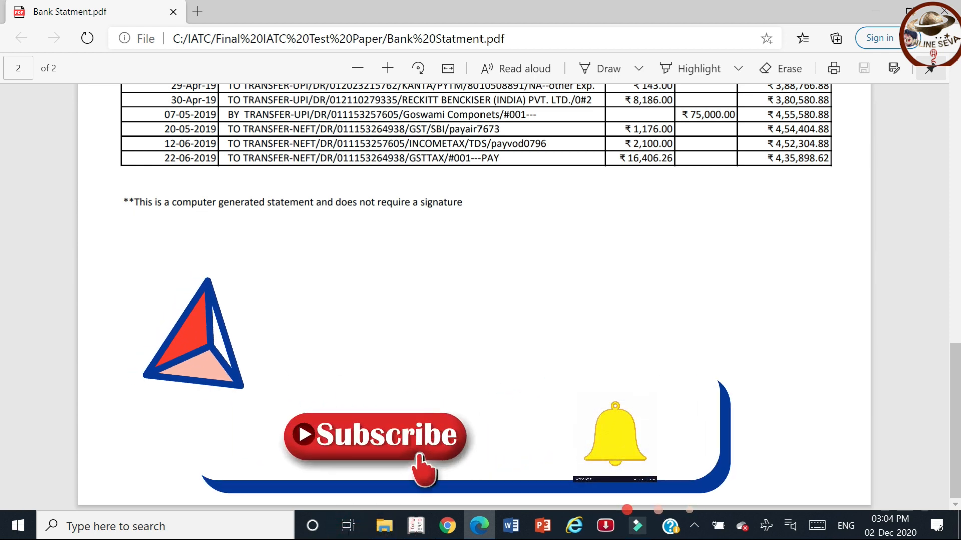
key(alt+Tab)
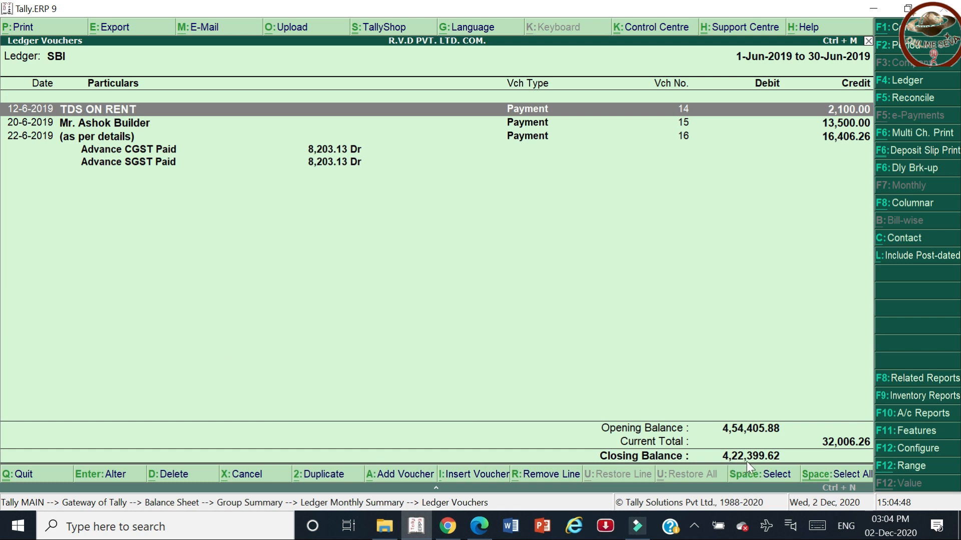
key(alt+Tab)
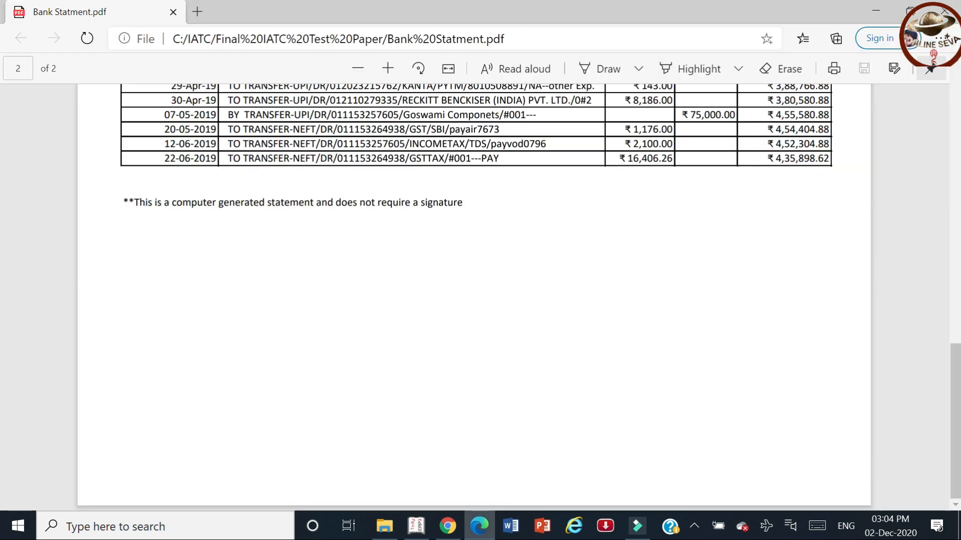
key(alt+Tab)
key(Escape)
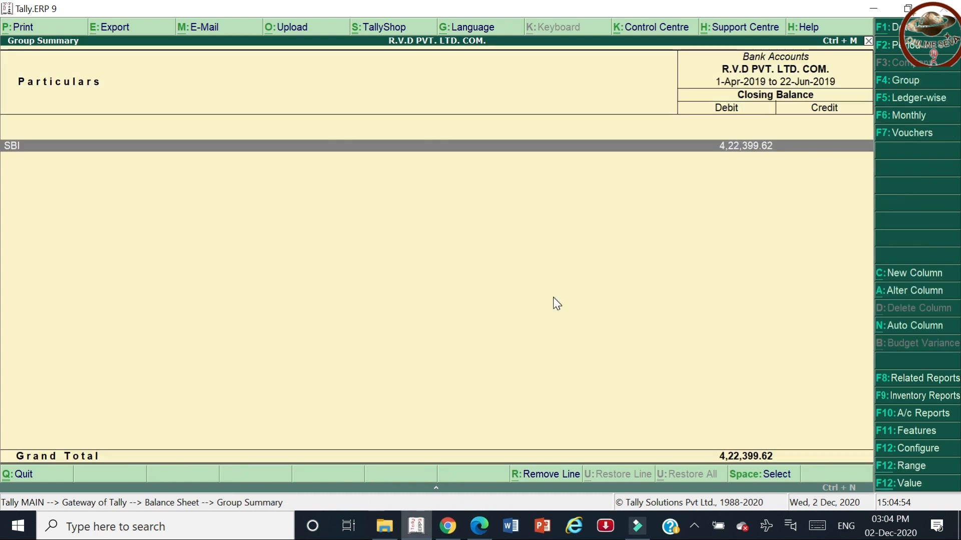
key(Escape)
key(Escape)
key(Escape)
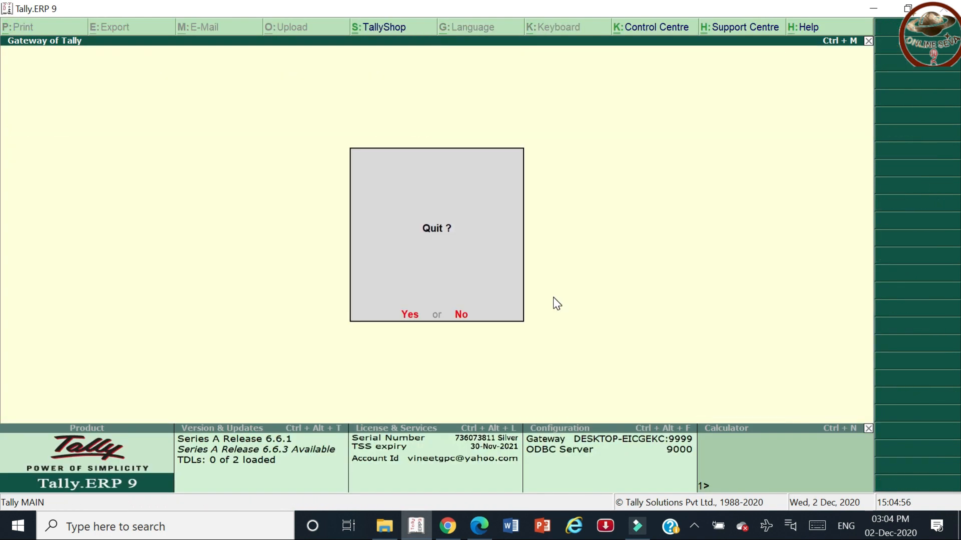
key(Escape)
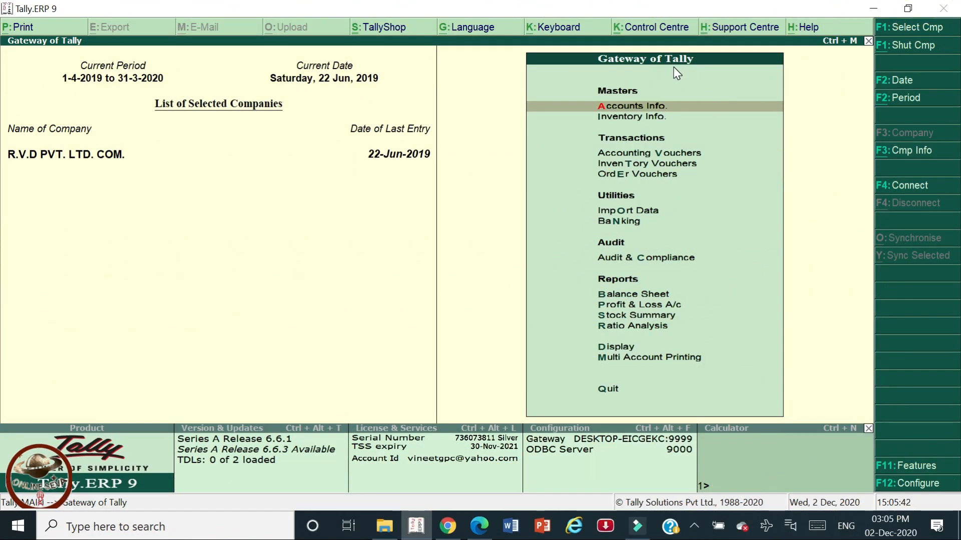
Open the SBI ledger vouchers via Display > Account Books > Ledger and compare with the statement.
key(d)
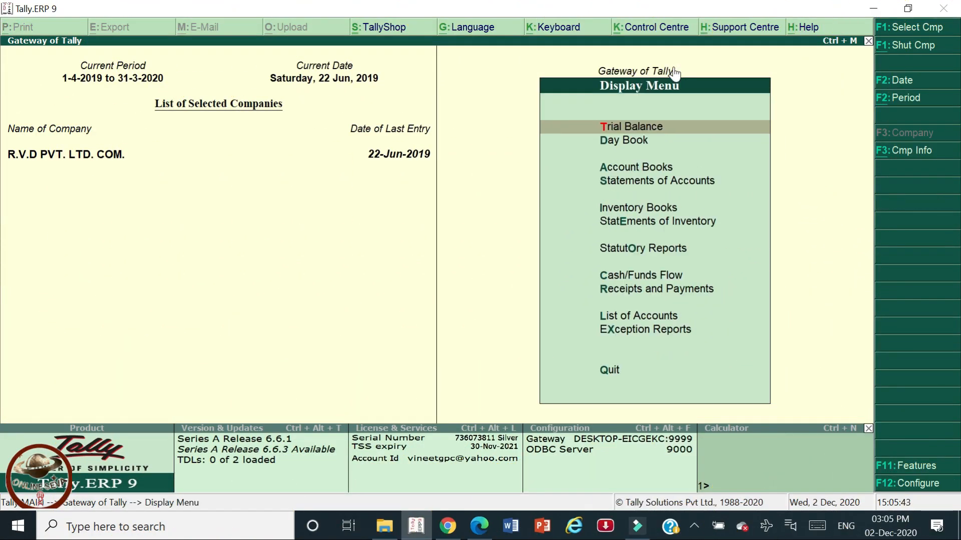
key(a)
key(l)
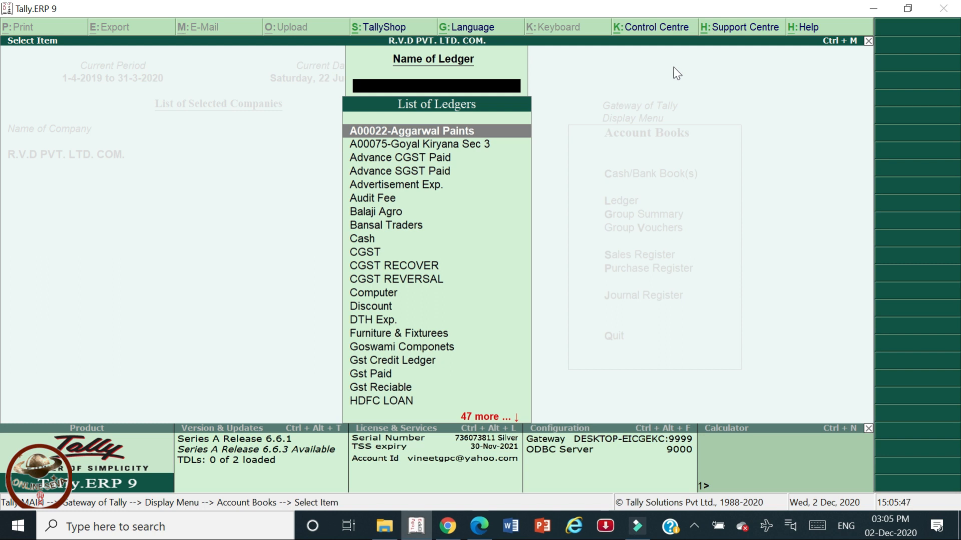
text(sbo)
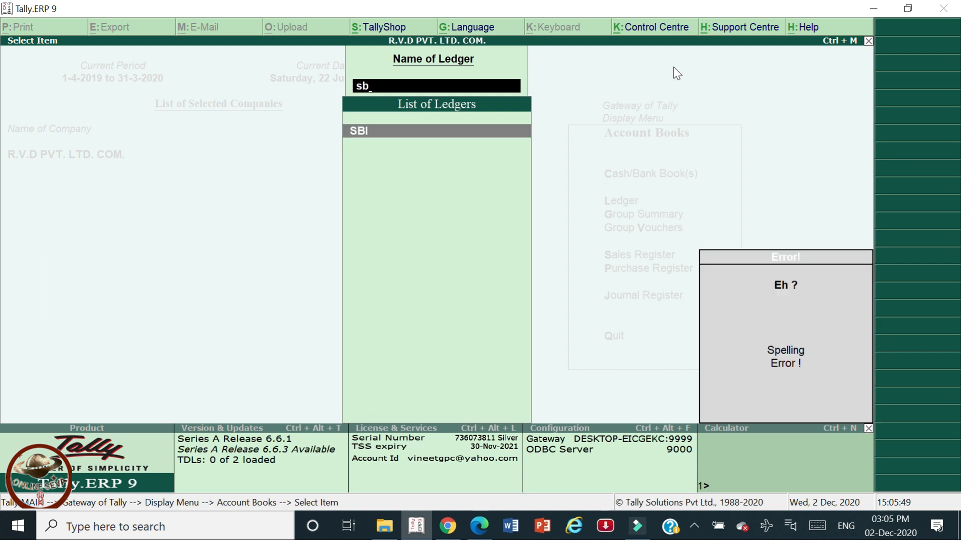
key(Return)
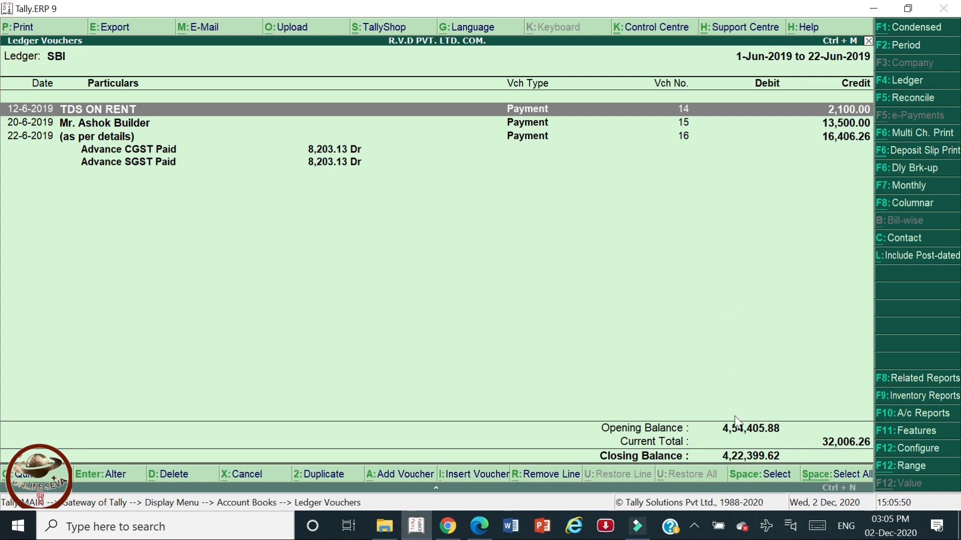
key(alt+Tab)
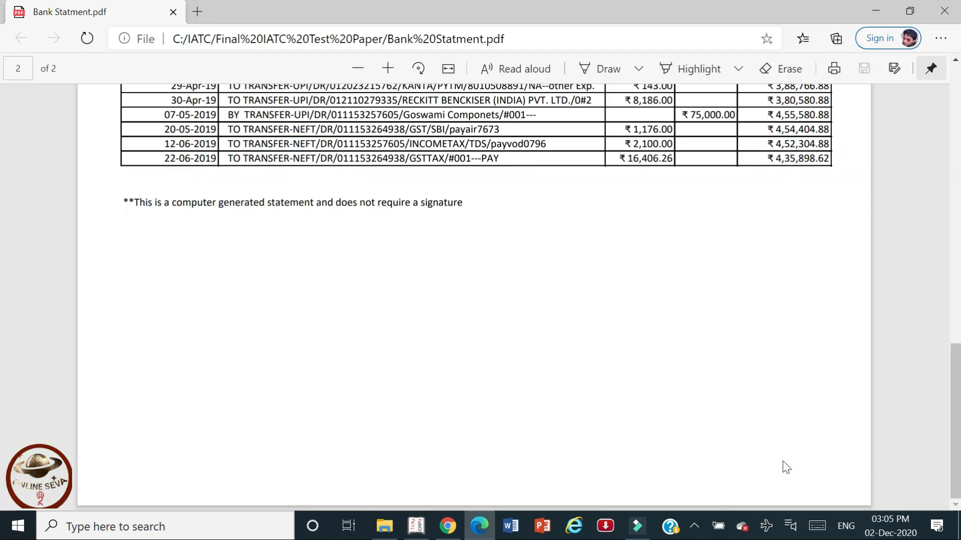
key(alt+Tab)
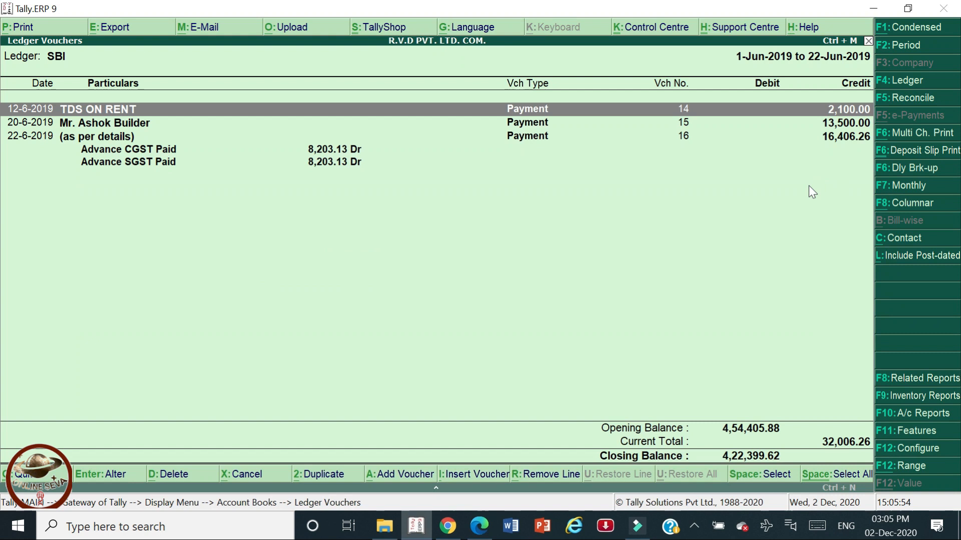
key(Escape)
key(Escape)
key(Escape)
key(Escape)
key(Escape)
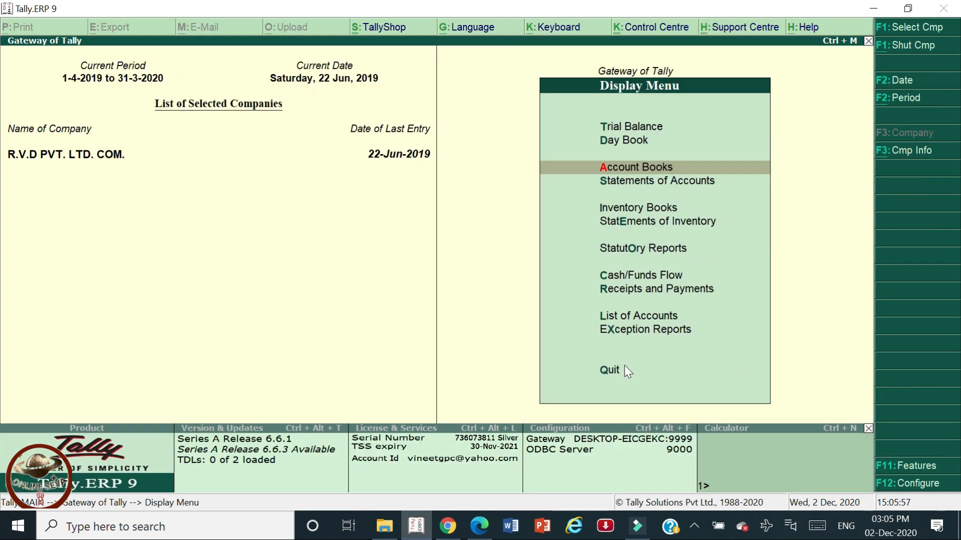
key(Escape)
Check the Cash/Bank Summary (SBI 4,22,399.62) and SBI's June vouchers against the statement.
key(d)
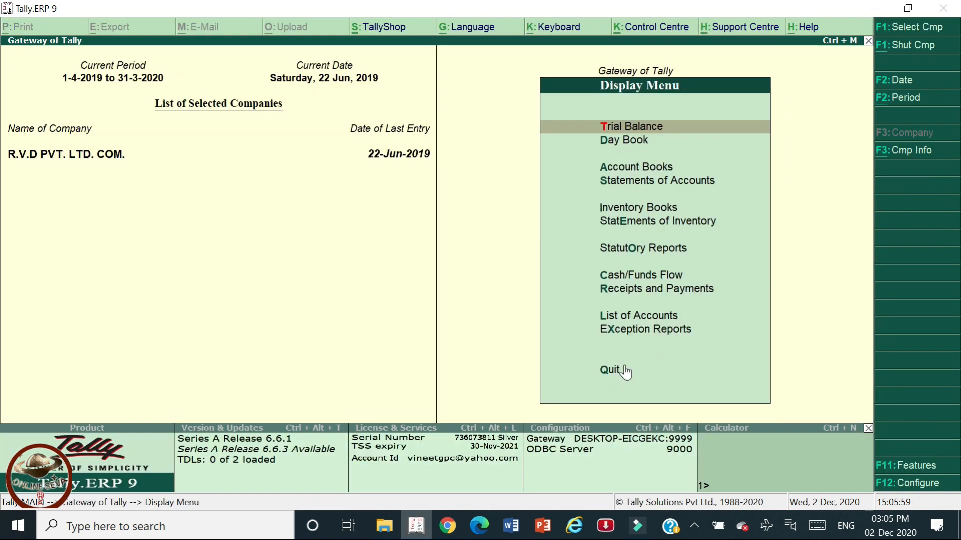
key(Down)
key(Down)
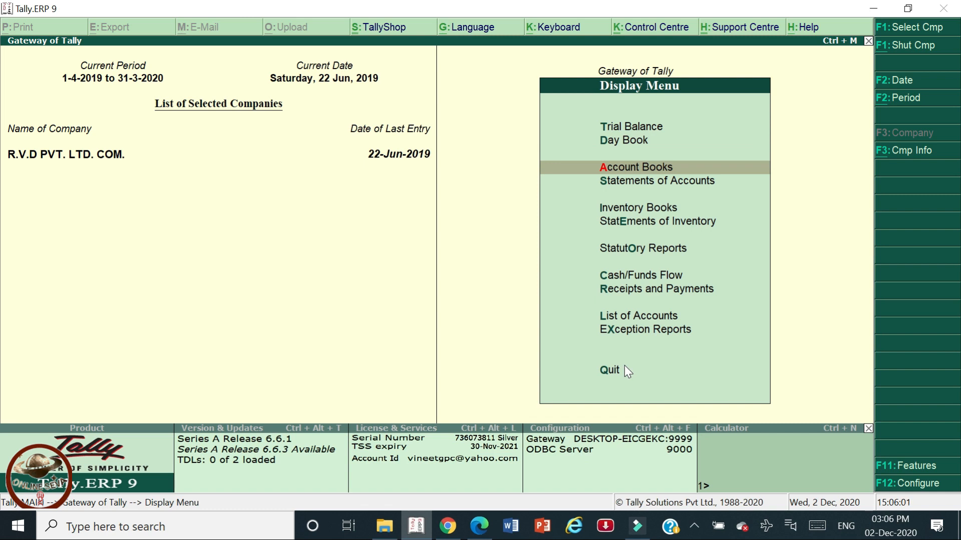
key(Return)
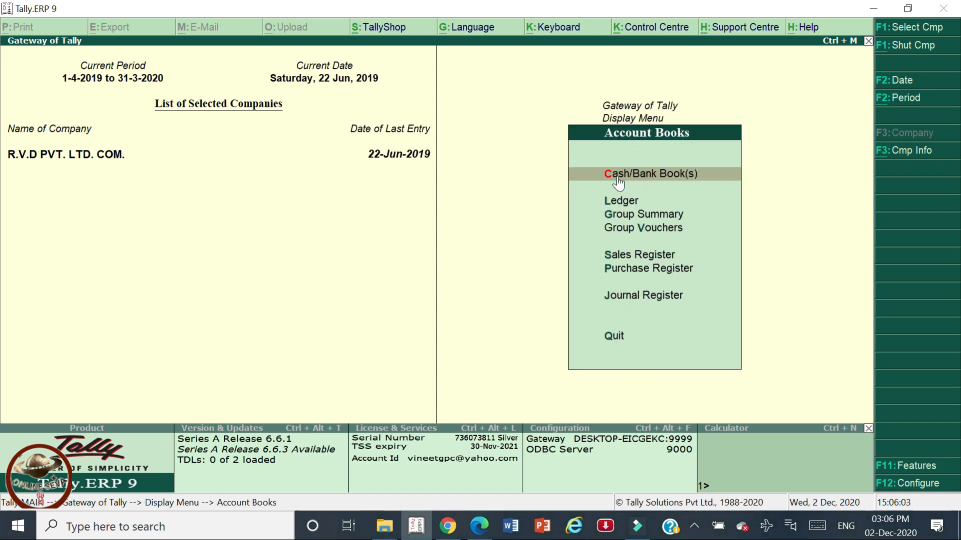
click(687, 181)
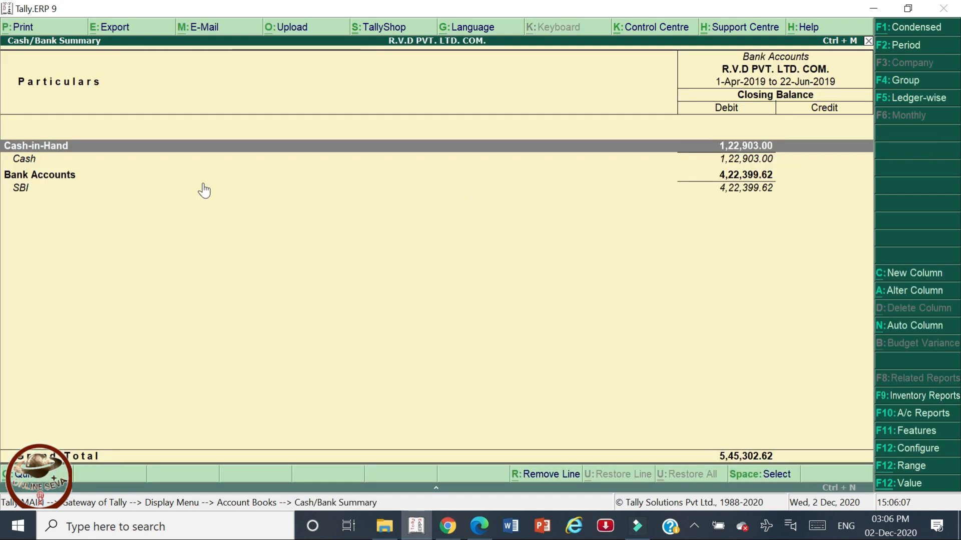
key(Down)
key(Down)
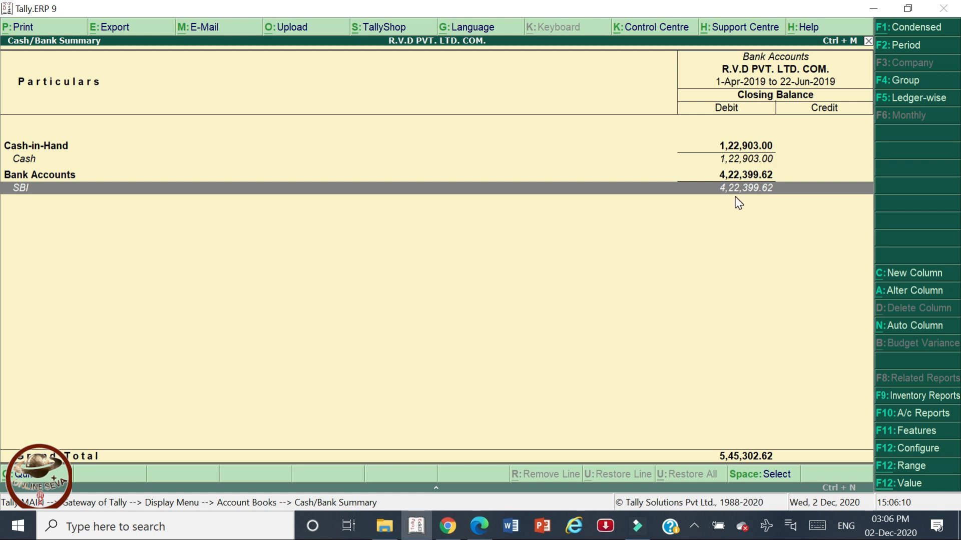
key(alt+Tab)
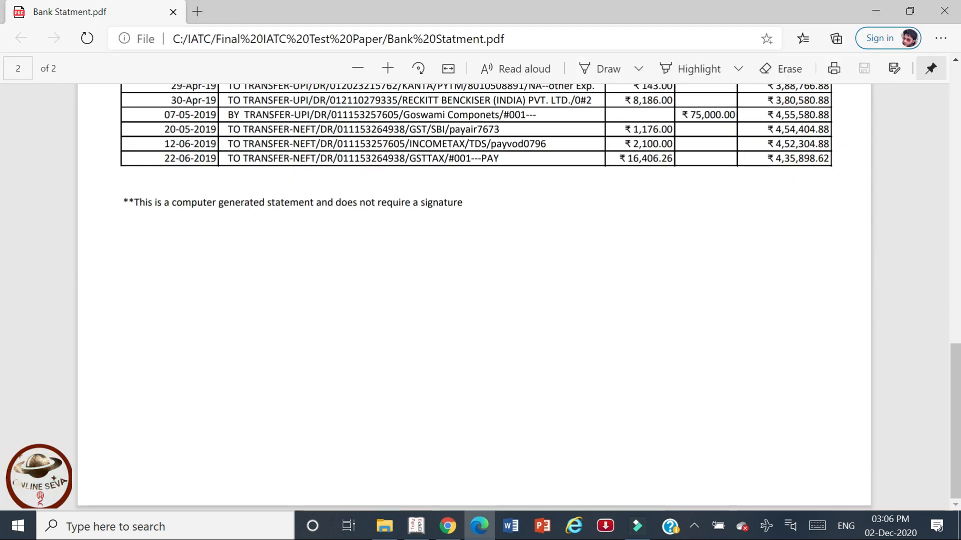
key(alt+Tab)
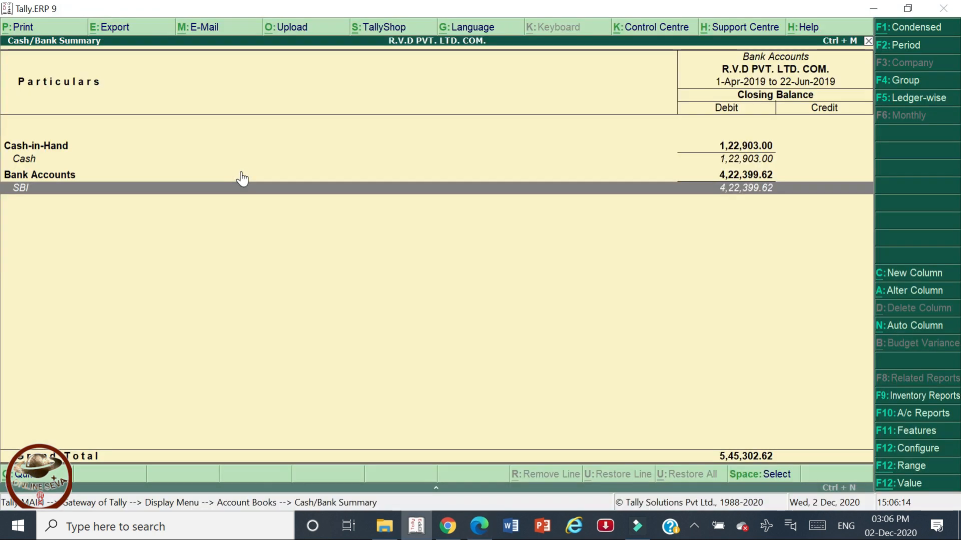
click(161, 188)
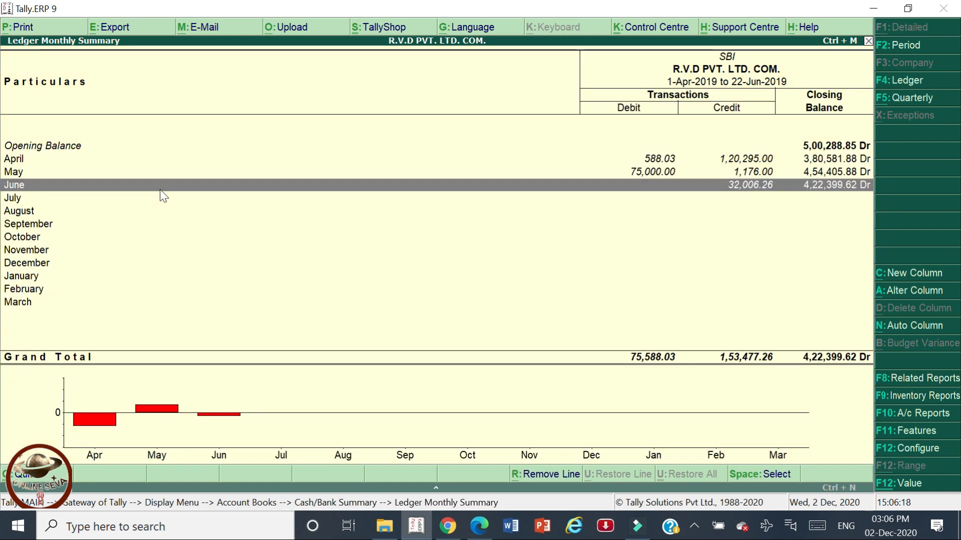
click(161, 189)
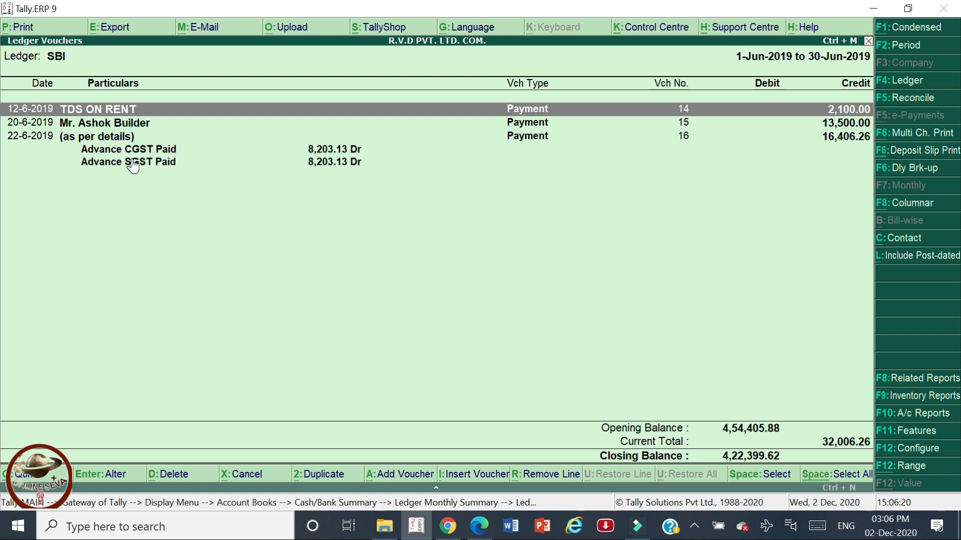
key(Escape)
key(Escape)
key(Escape)
key(Escape)
key(Escape)
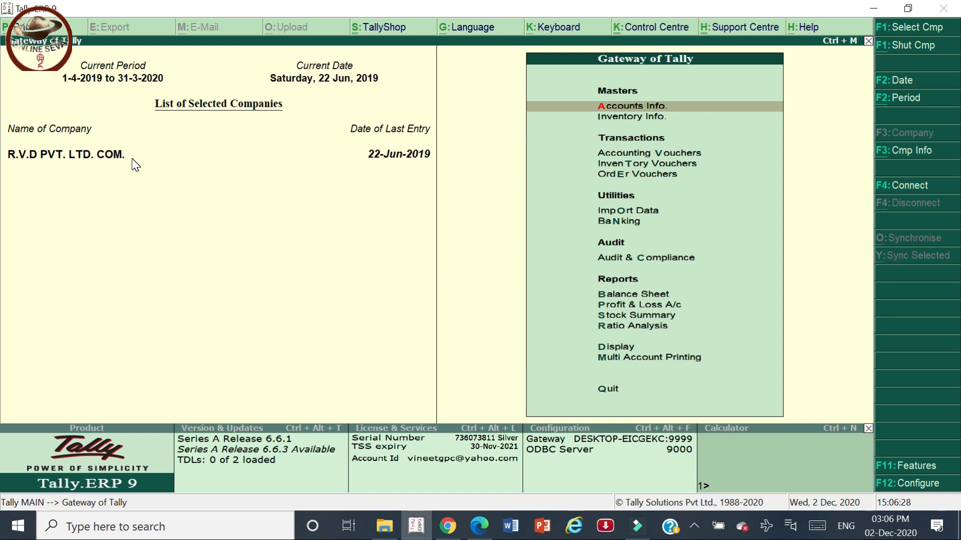
Open Banking > Bank Reconciliation for SBI, showing book balance 4,22,399.62 and bank balance 5,00,288.85.
key(Down)
key(Down)
key(Down)
key(Down)
key(Down)
key(Down)
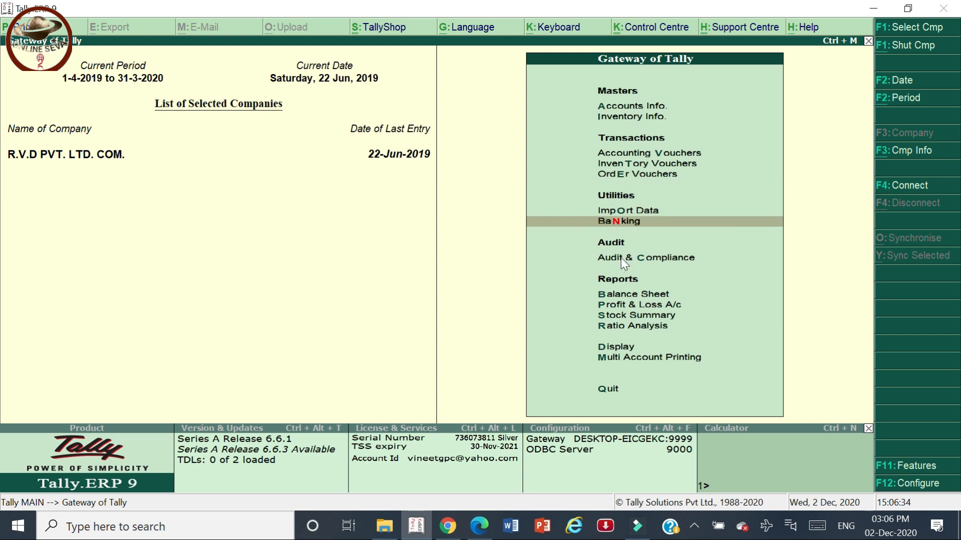
key(Return)
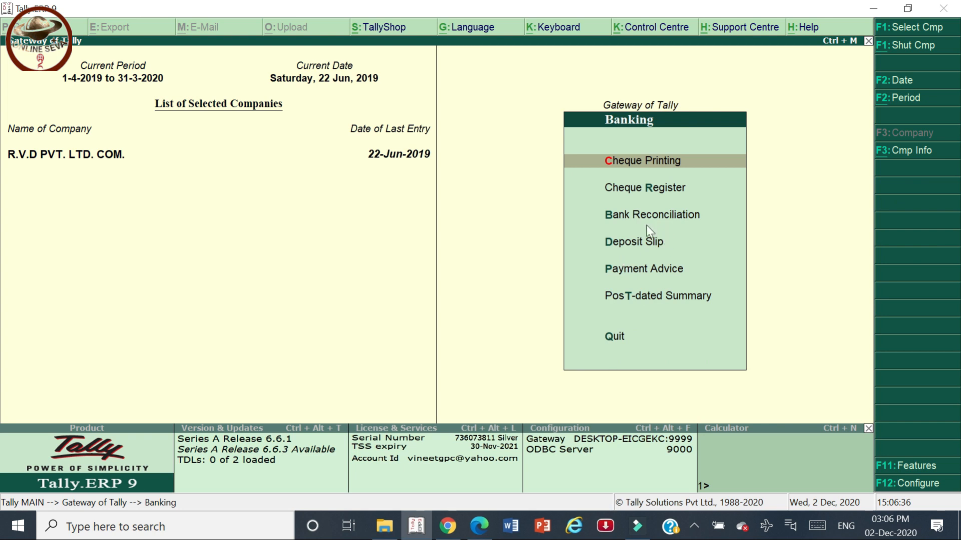
key(Down)
key(Down)
key(Return)
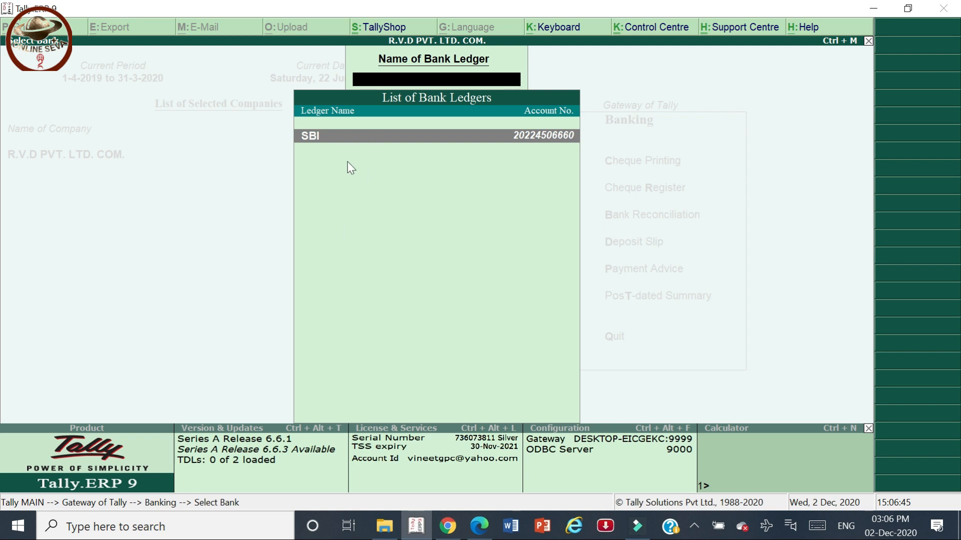
key(Return)
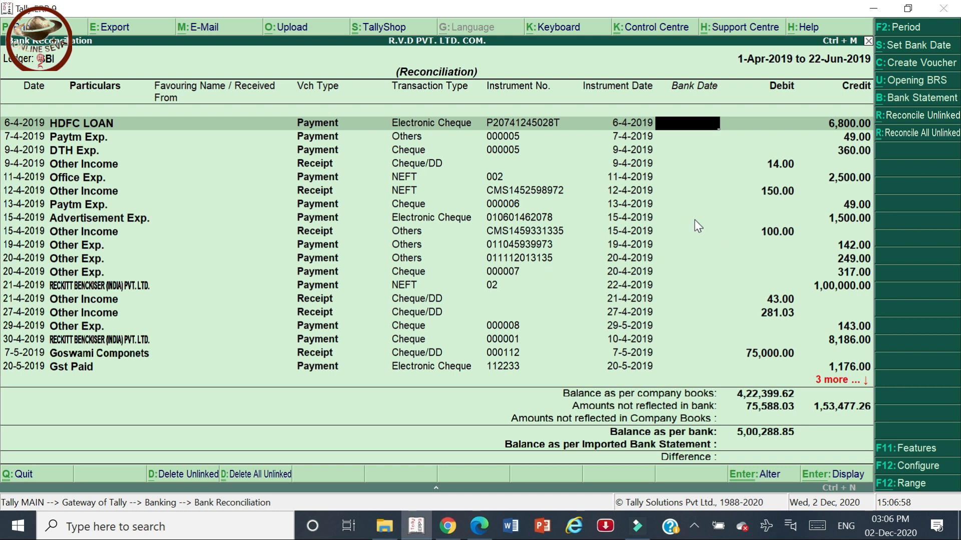
key(Escape)
Leave the reconciliation report and stay on the Gateway of Tally.
key(y)
key(Escape)
key(Escape)
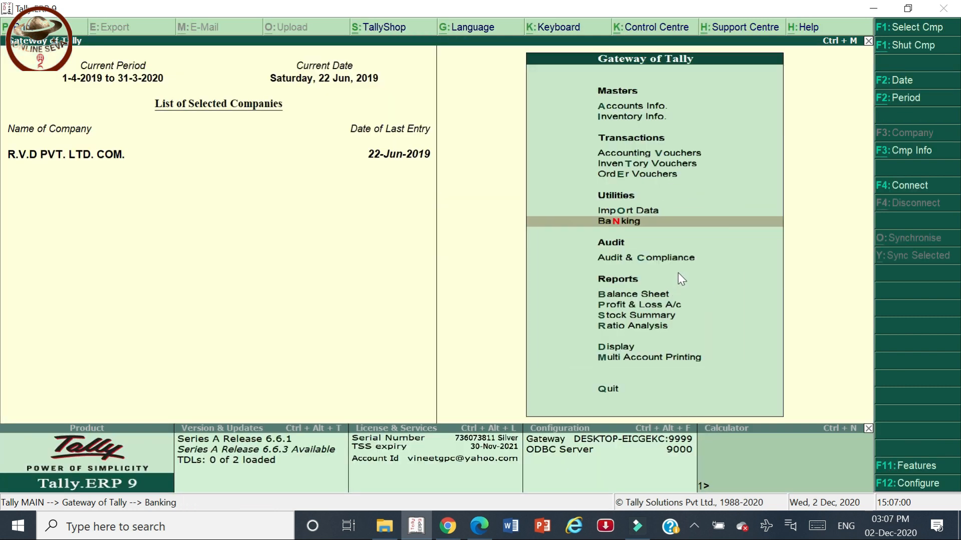
key(Escape)
key(Escape)
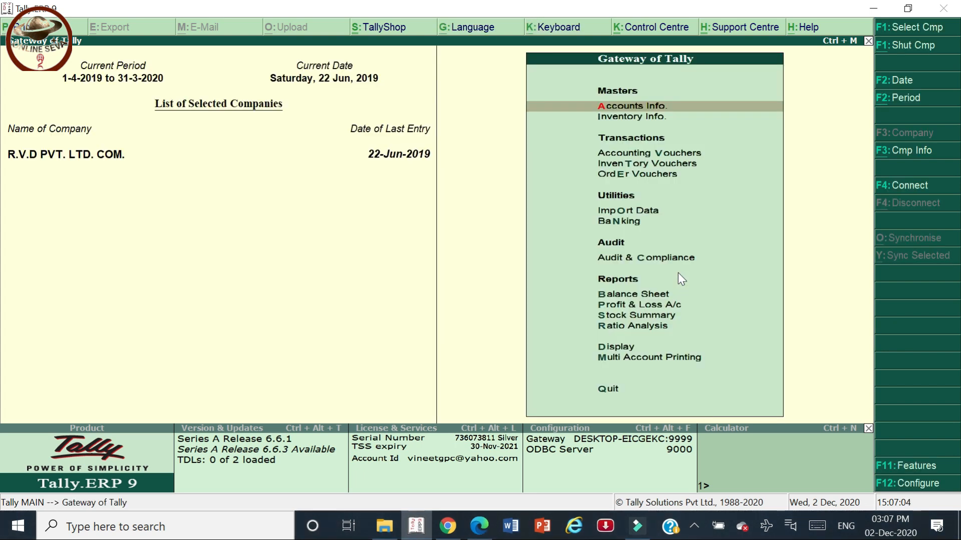
Open the SBI ledger vouchers and start its F5 reconciliation, bringing up the period change.
key(d)
key(a)
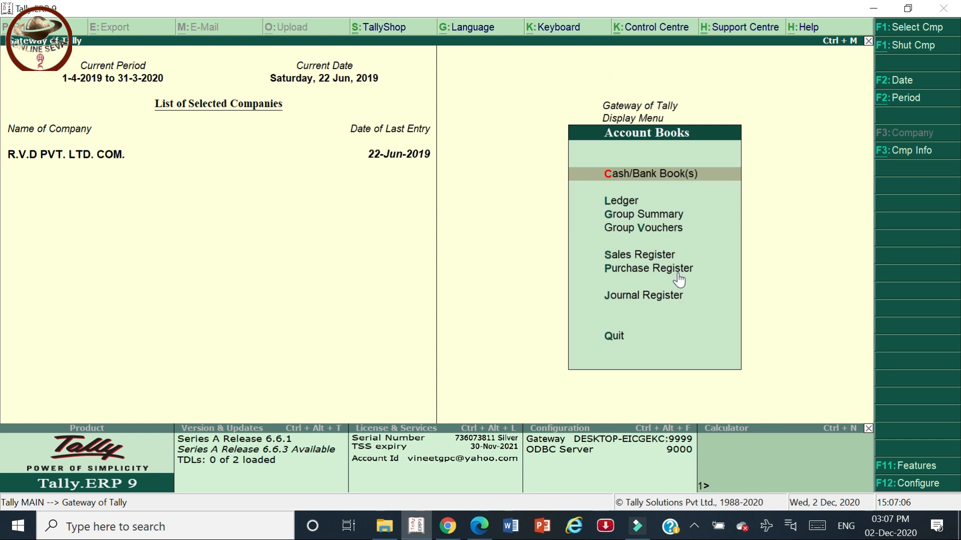
key(l)
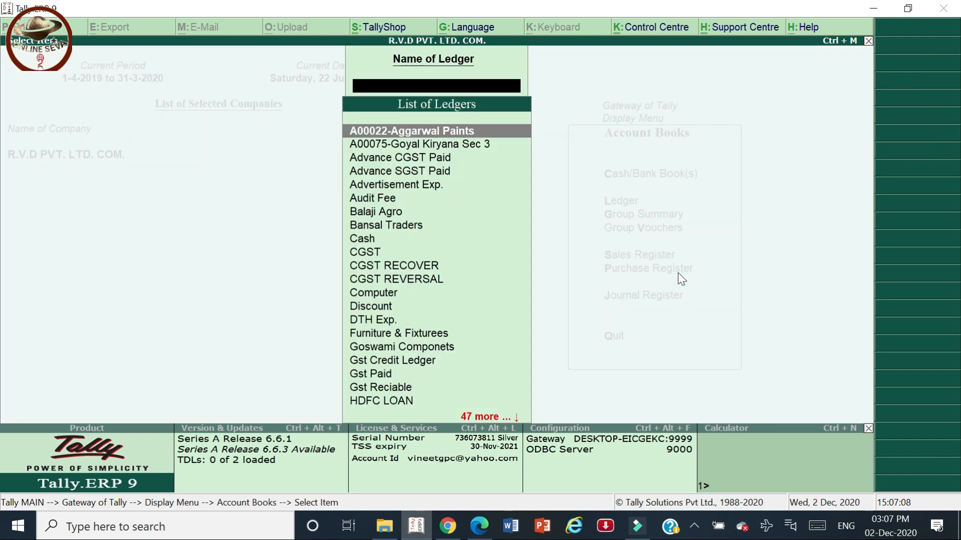
text(Sbi)
key(Return)
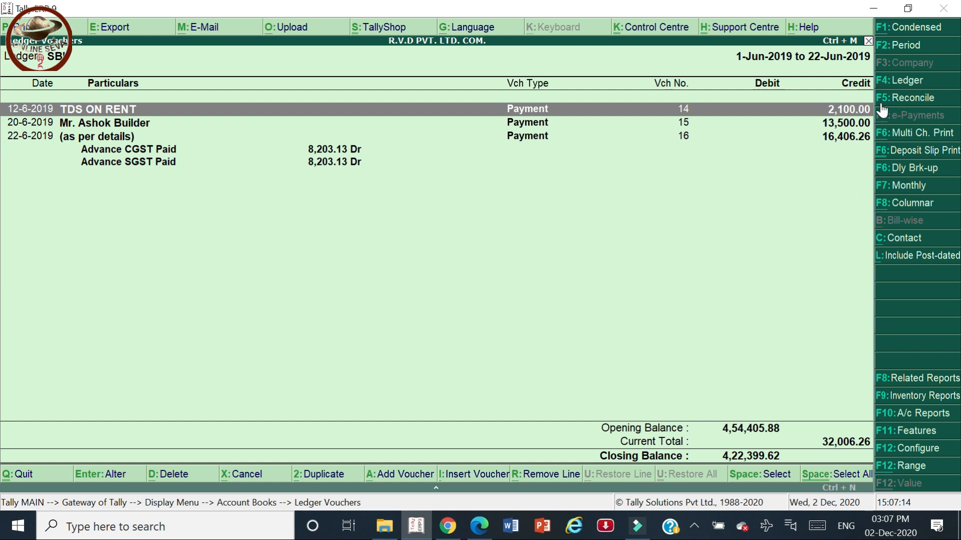
click(899, 102)
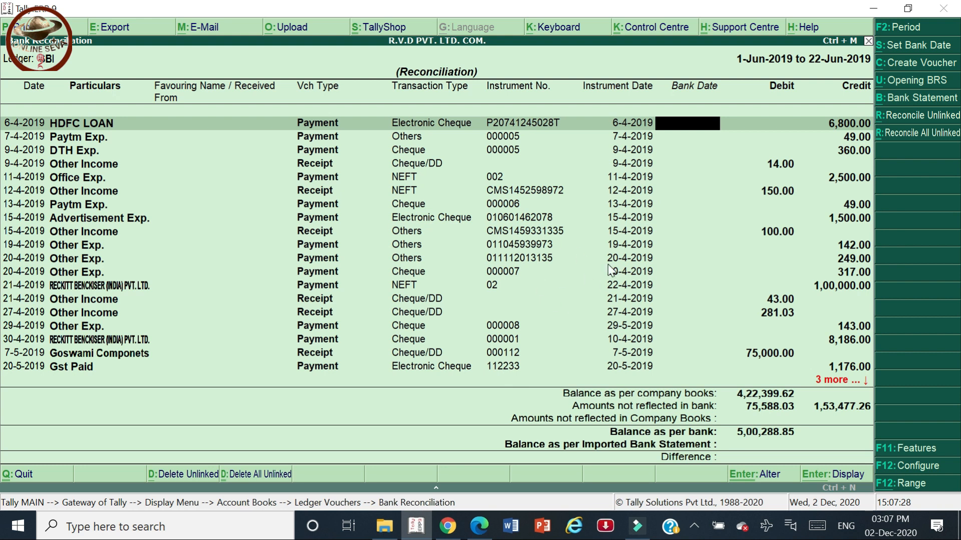
key(F2)
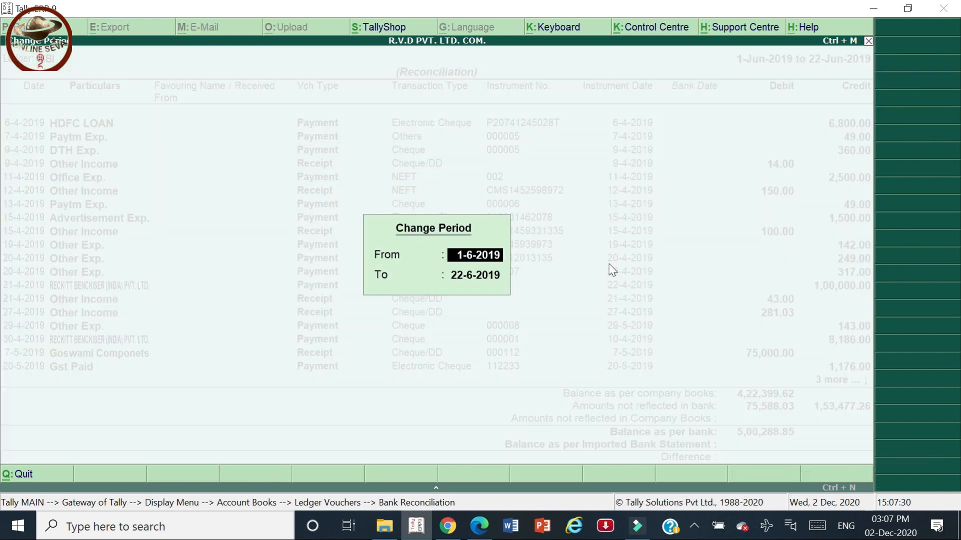
Limit the reconciliation period to 1.4.19 through 30.4.19, review it, then quit.
text(1.4.)
text(19)
key(Return)
text(30.4.19)
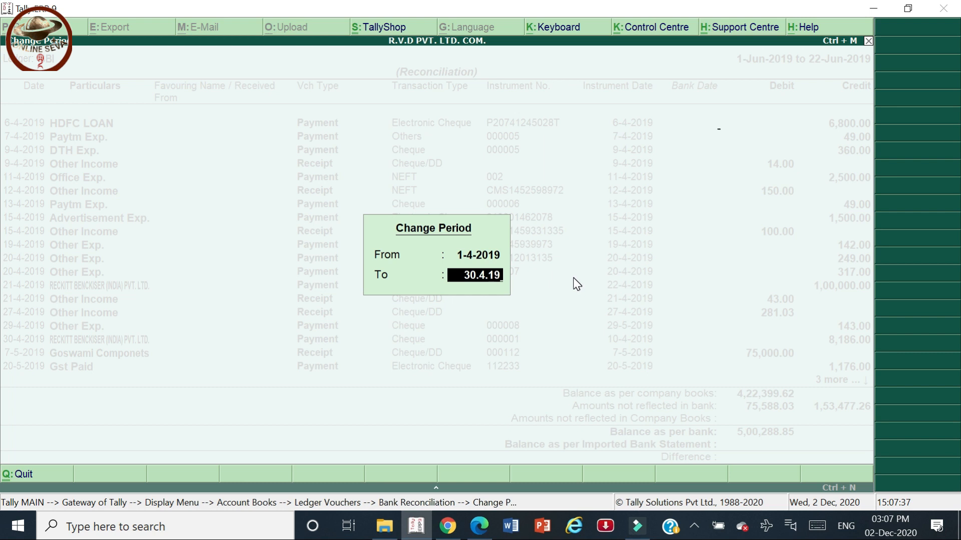
key(Return)
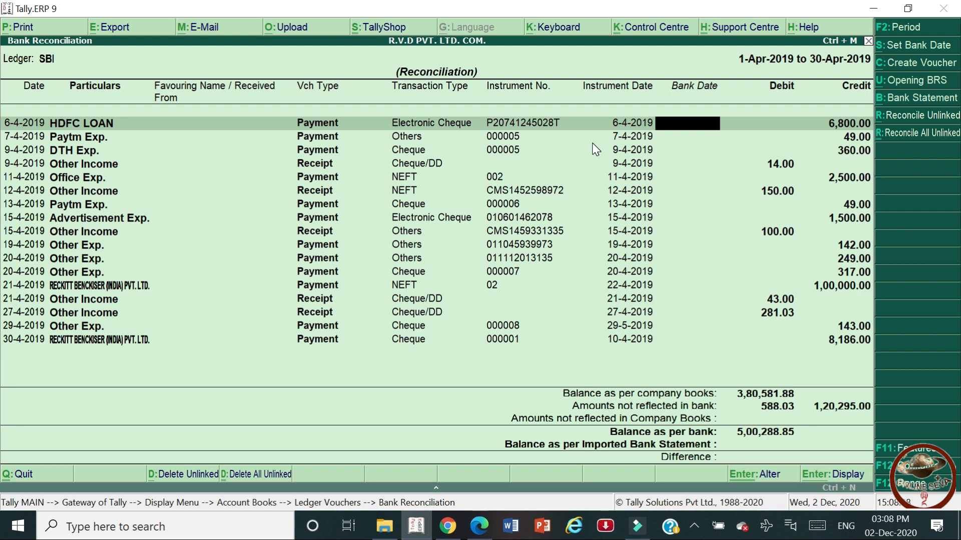
key(Escape)
key(Return)
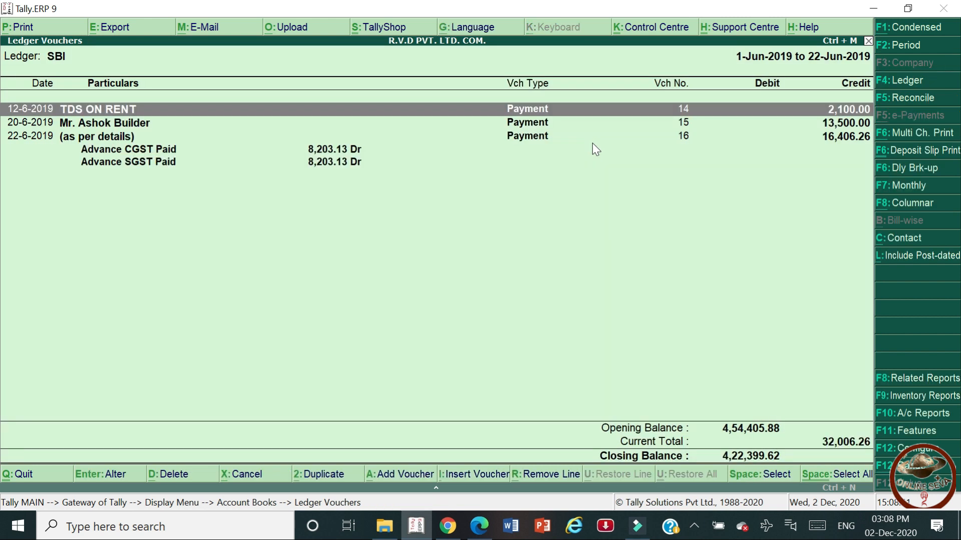
Inspect the TDS ON RENT payment voucher No. 14 unchanged, then reopen SBI's reconciliation.
key(Return)
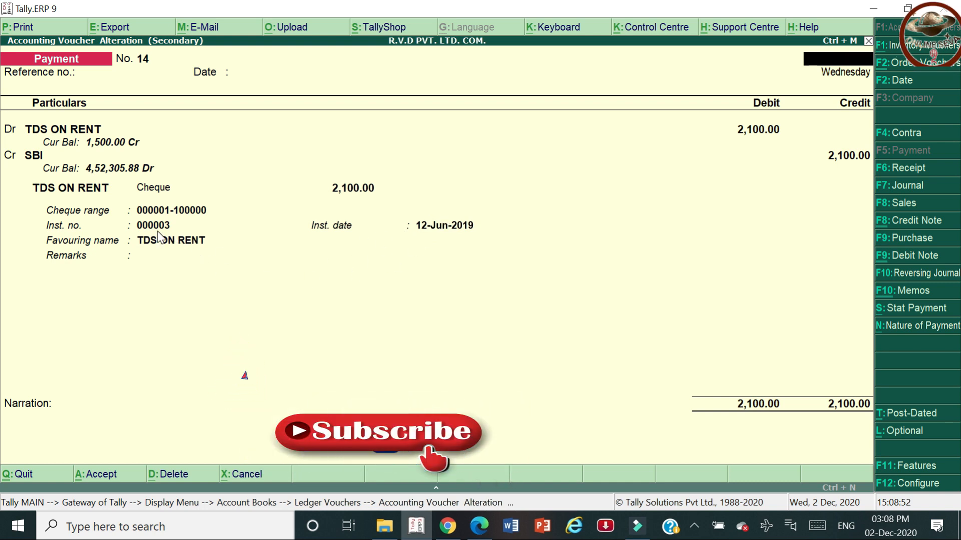
key(Escape)
key(y)
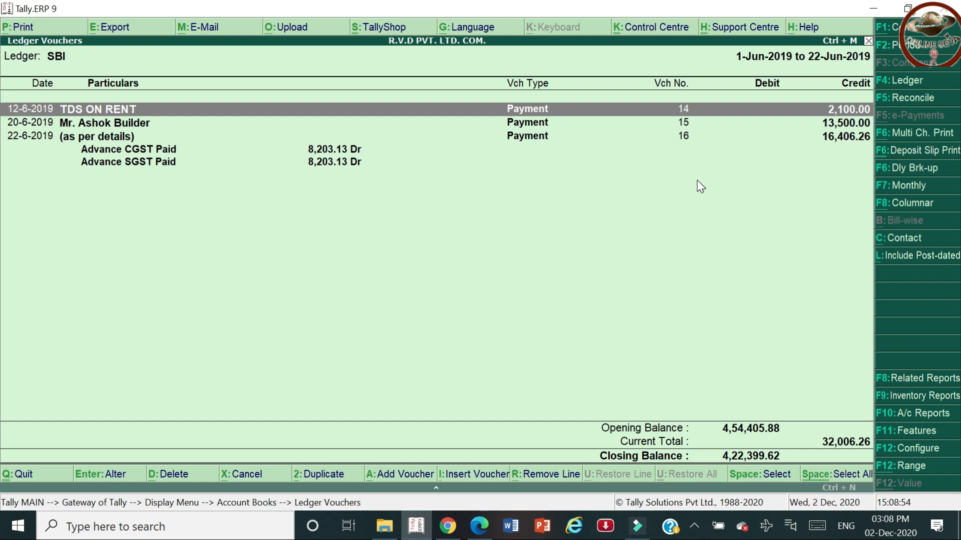
click(907, 99)
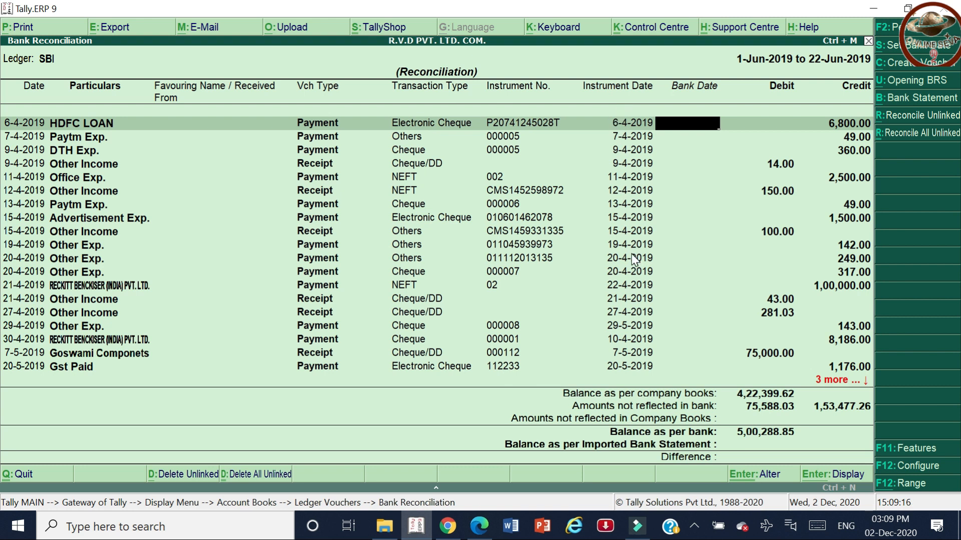
key(alt+Tab)
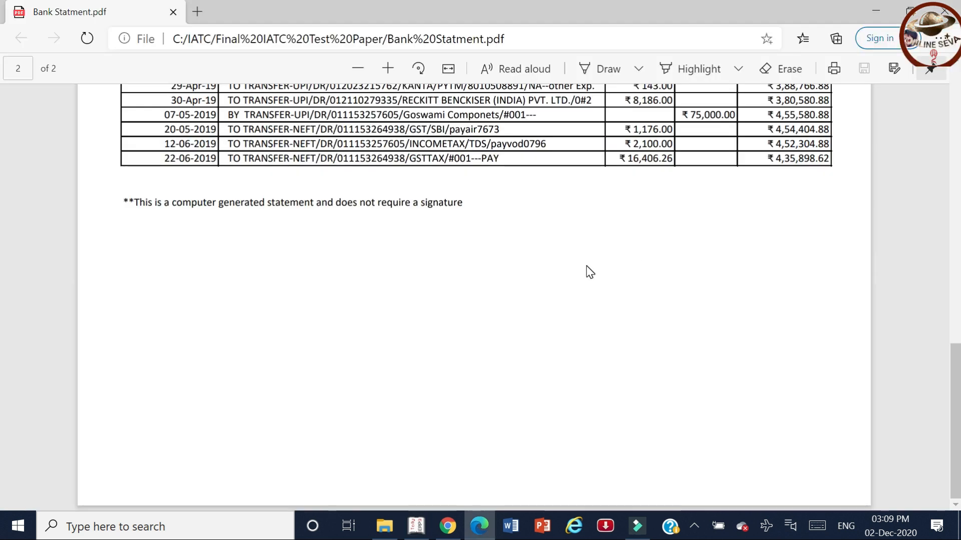
scroll(590, 272, up, 1)
scroll(589, 272, up, 10)
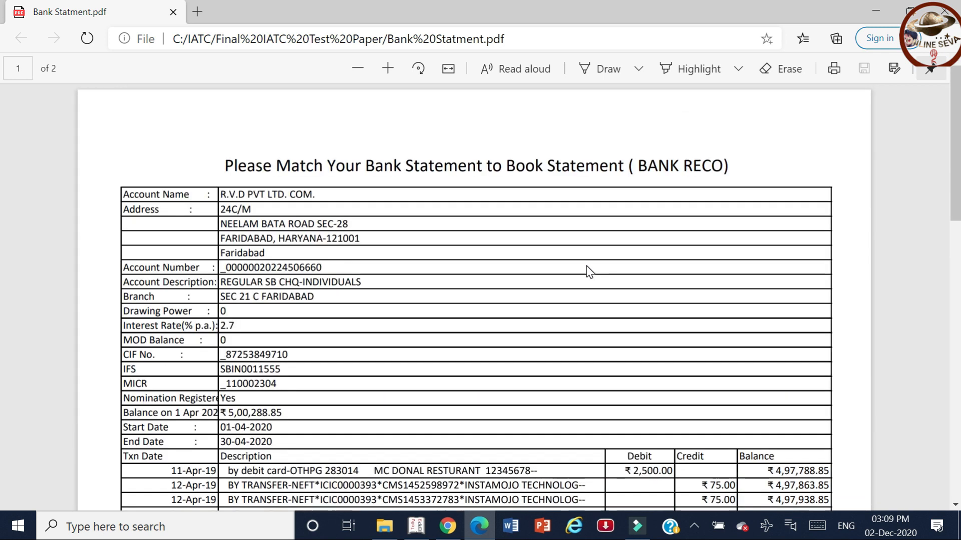
scroll(590, 271, down, 5)
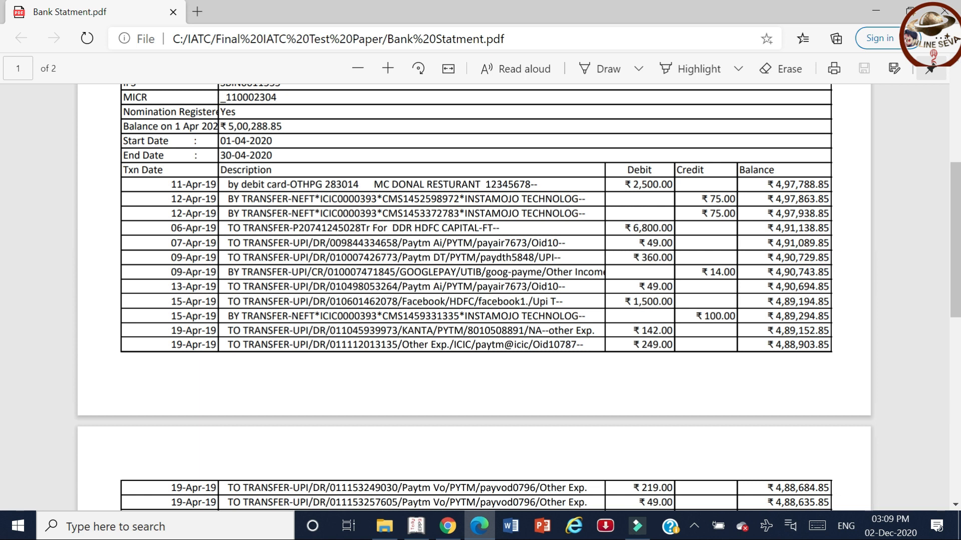
key(alt+Tab)
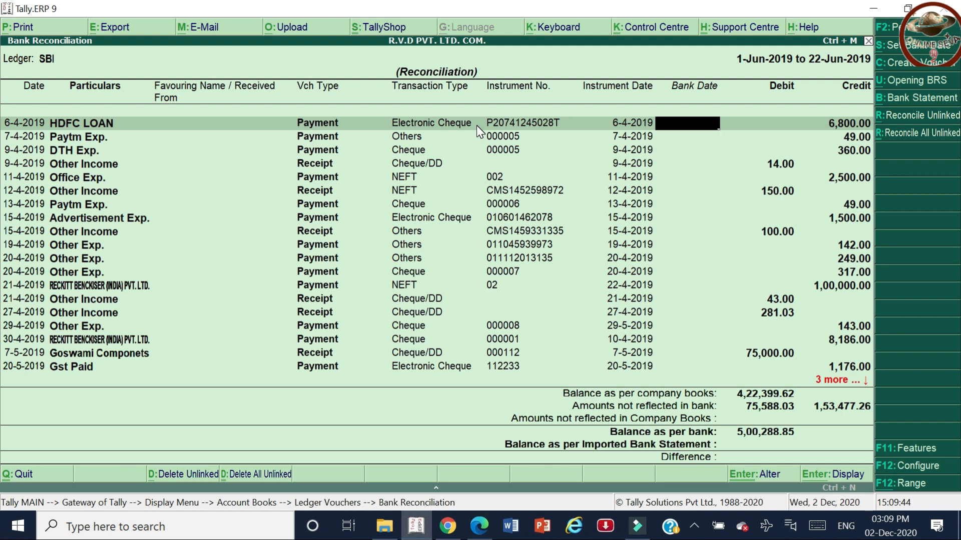
key(Escape)
Change the SBI allocation's transaction type from Cheque to Card in the payment voucher.
key(Return)
key(Return)
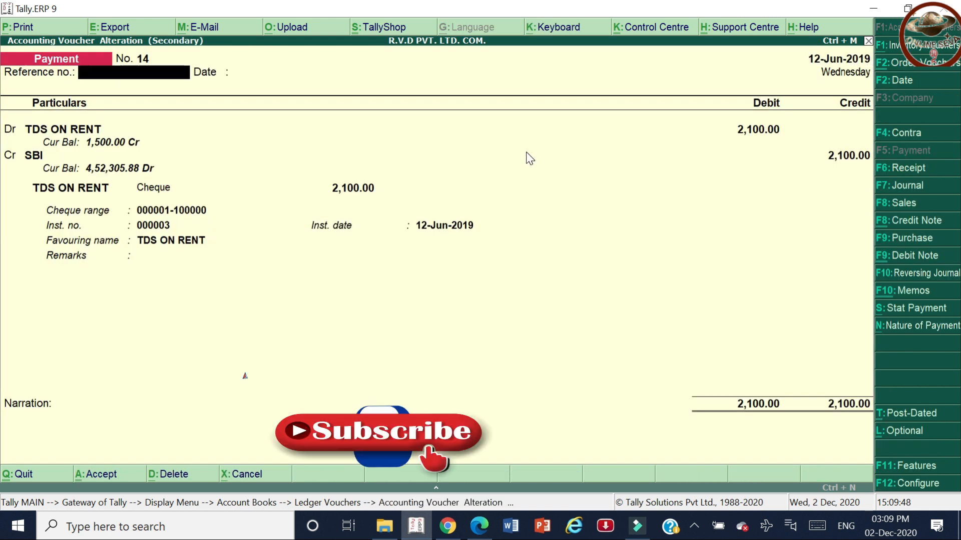
key(Return)
key(Return)
key(Return)
key(Return)
key(Return)
key(Return)
key(Return)
key(Return)
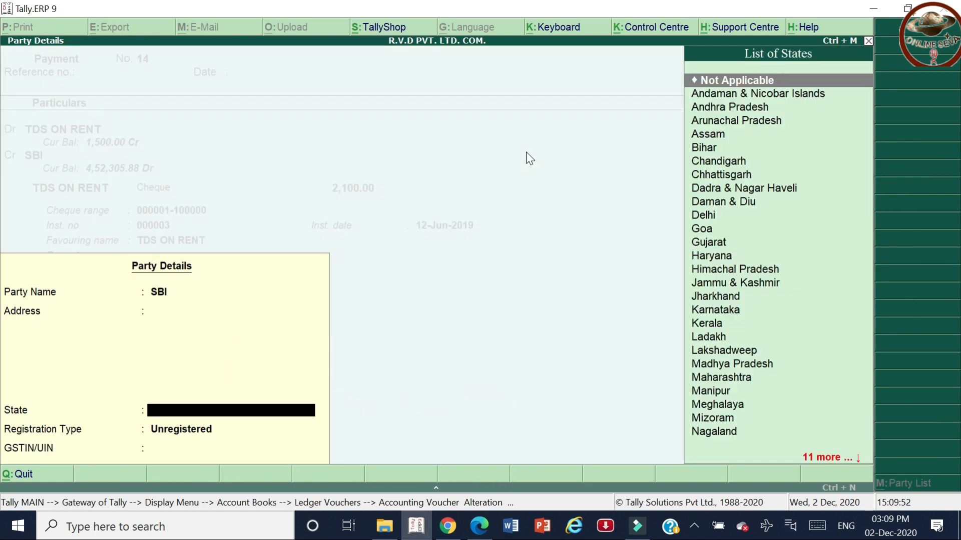
key(Return)
key(Return)
key(Return)
key(BackSpace)
key(BackSpace)
key(Return)
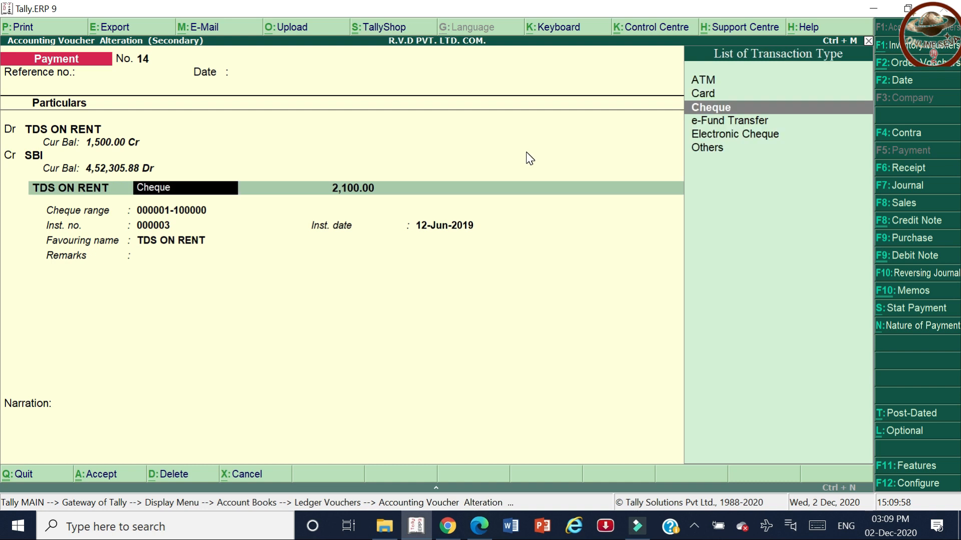
key(Up)
key(Up)
key(Down)
key(Return)
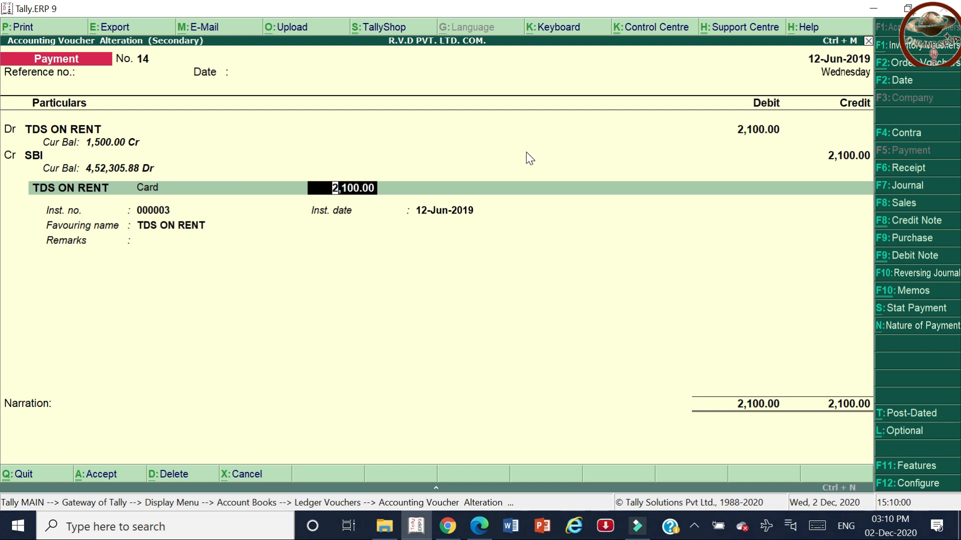
key(Return)
key(Return)
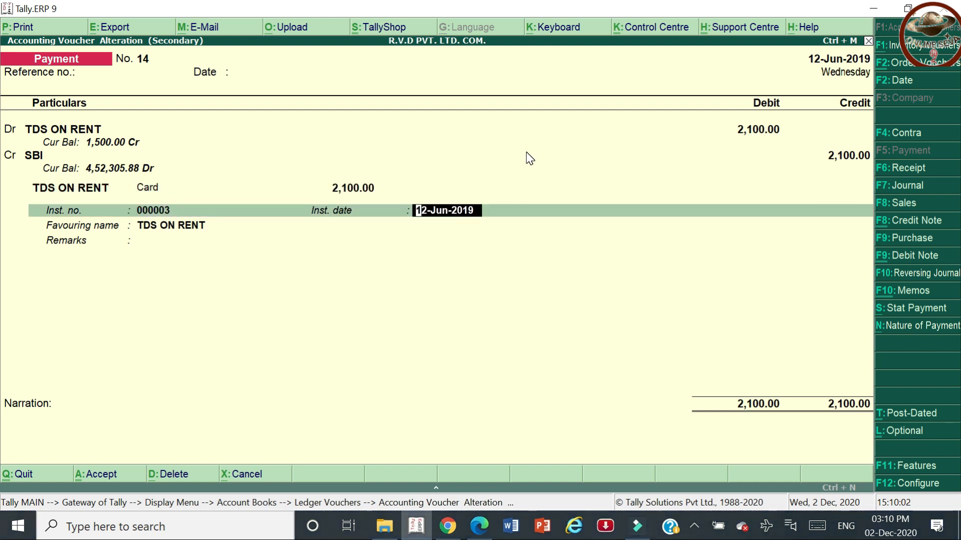
key(alt+Tab)
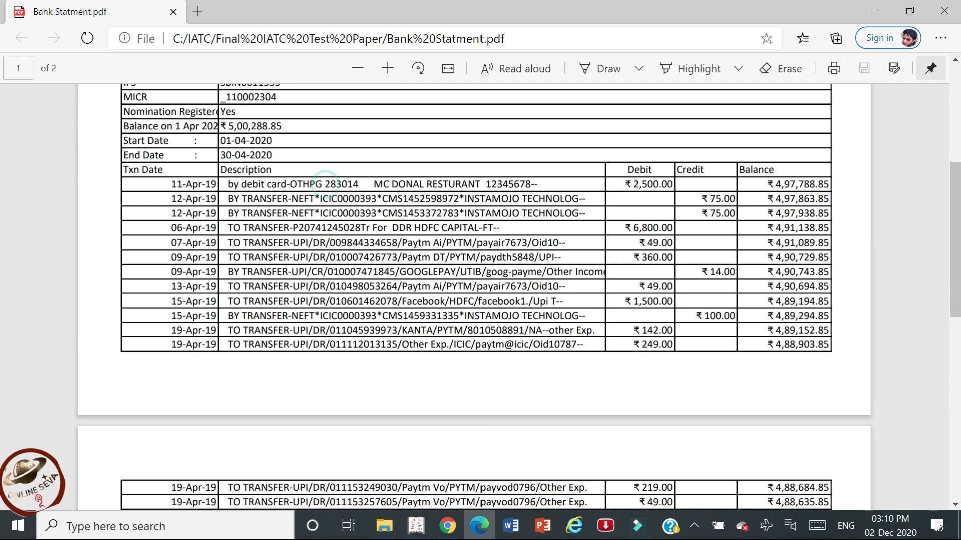
double_click(340, 185)
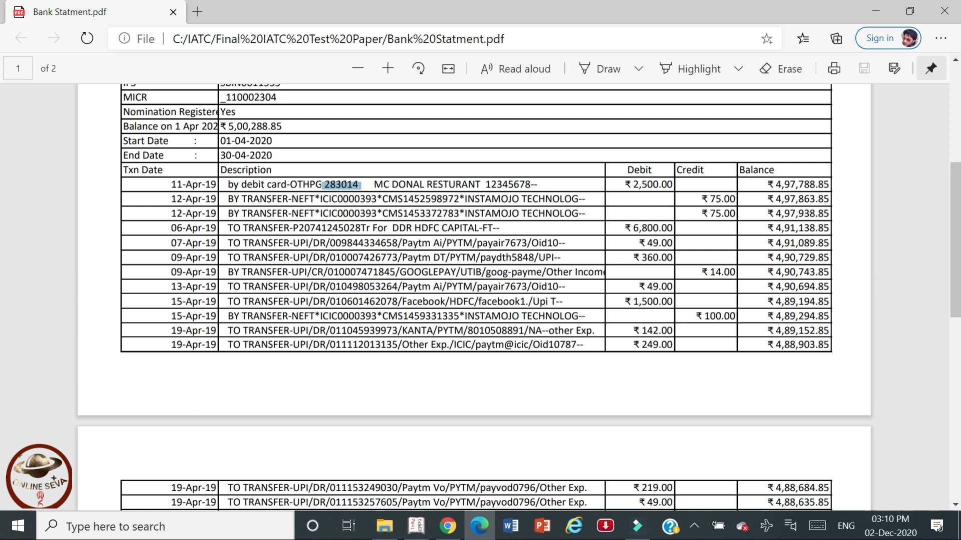
key(alt+Tab)
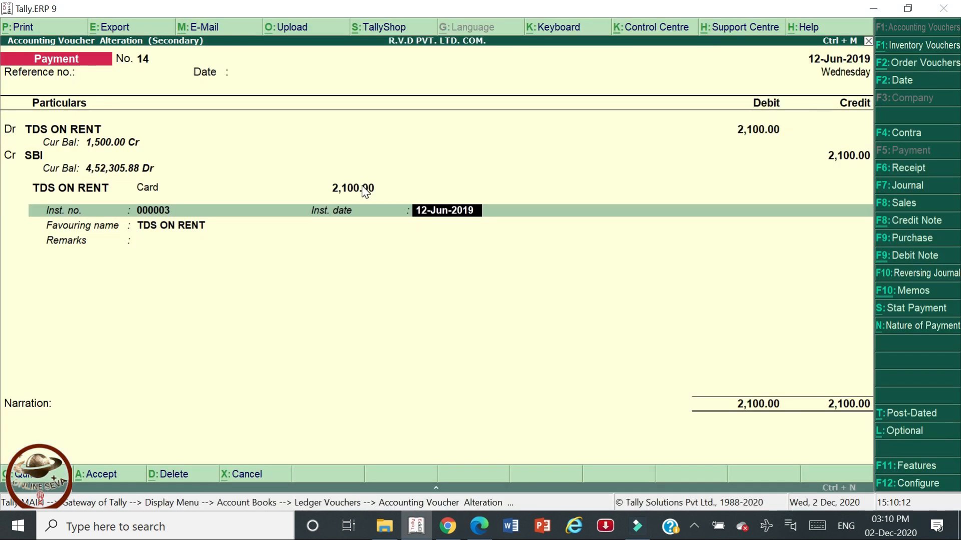
key(shift+Tab)
key(ctrl+alt+v)
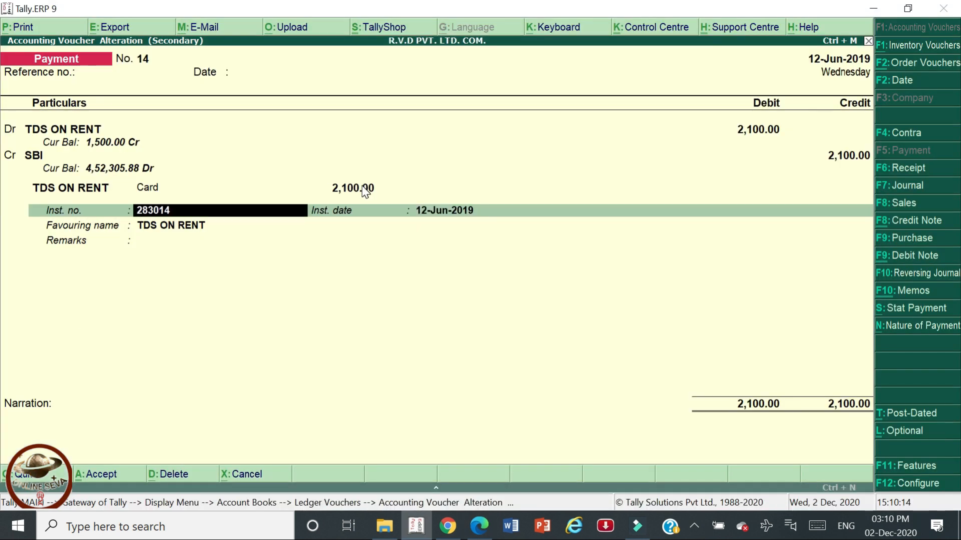
key(Return)
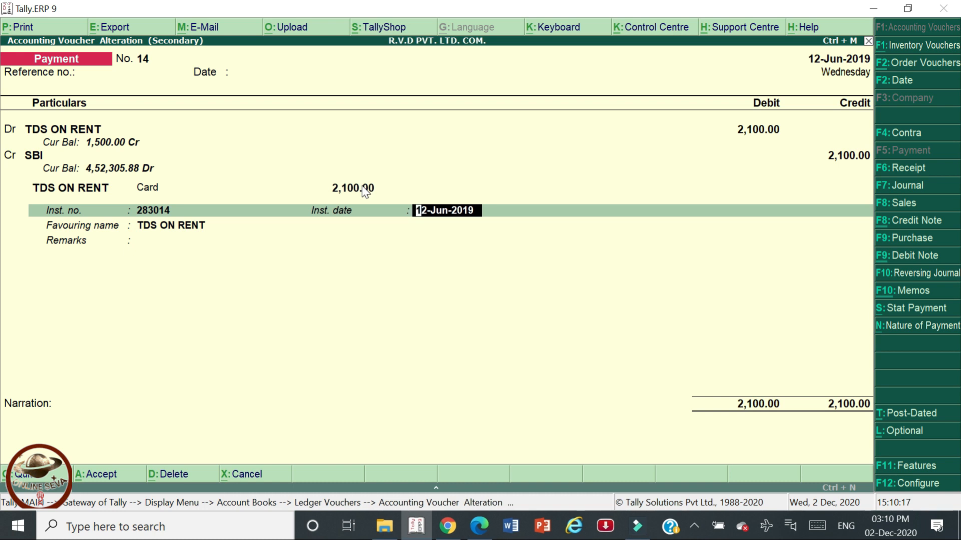
Recheck the voucher against the statement, then quit back to SBI's Ledger Vouchers.
key(alt+Tab)
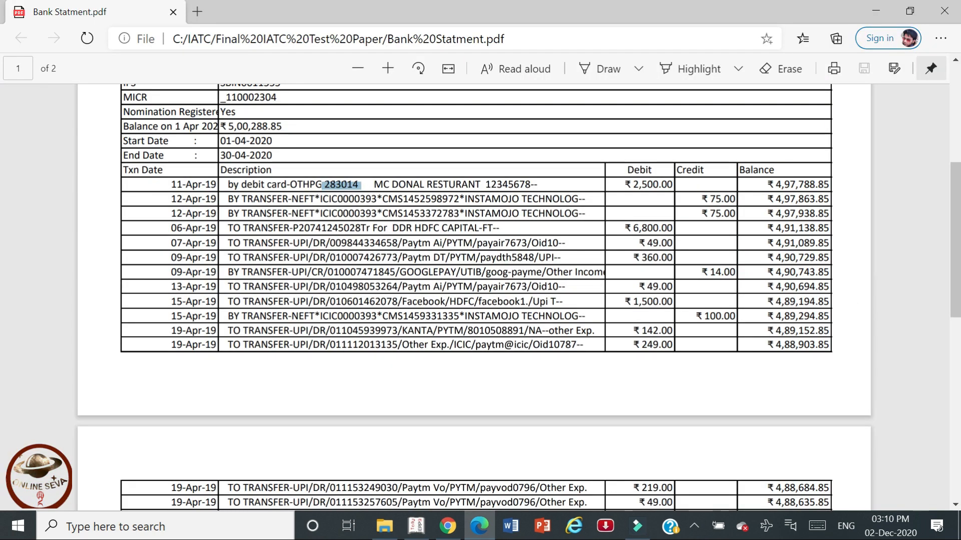
key(alt+Tab)
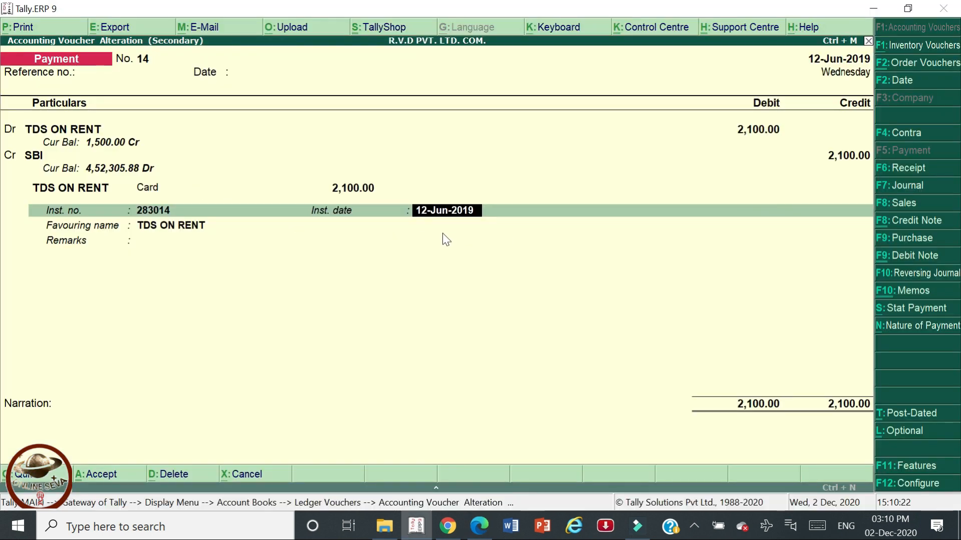
key(alt+Tab)
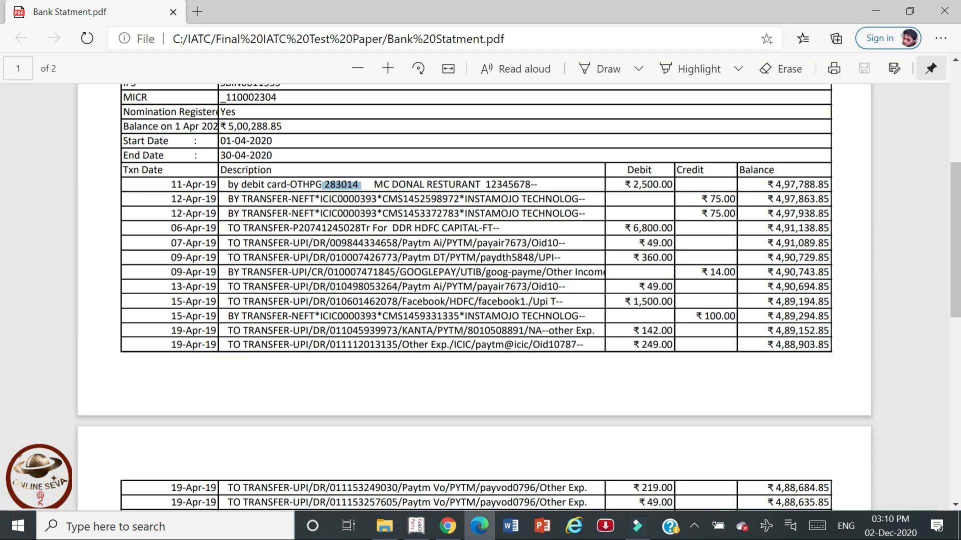
key(alt+Tab)
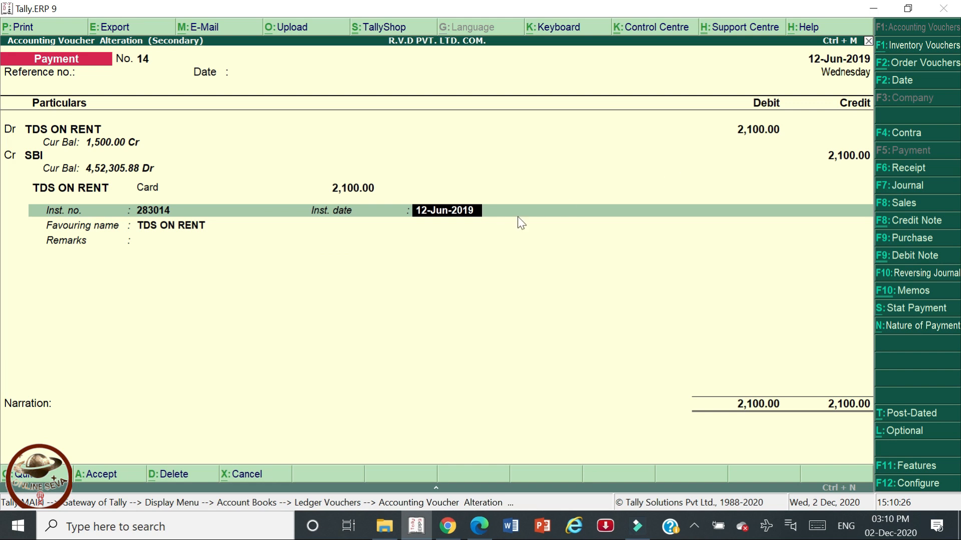
key(alt+Tab)
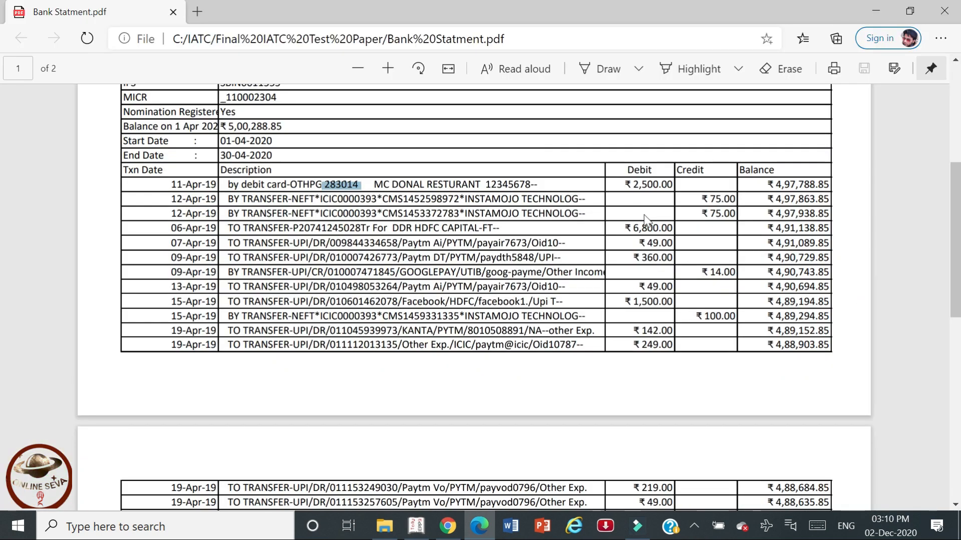
scroll(958, 257, down, 2)
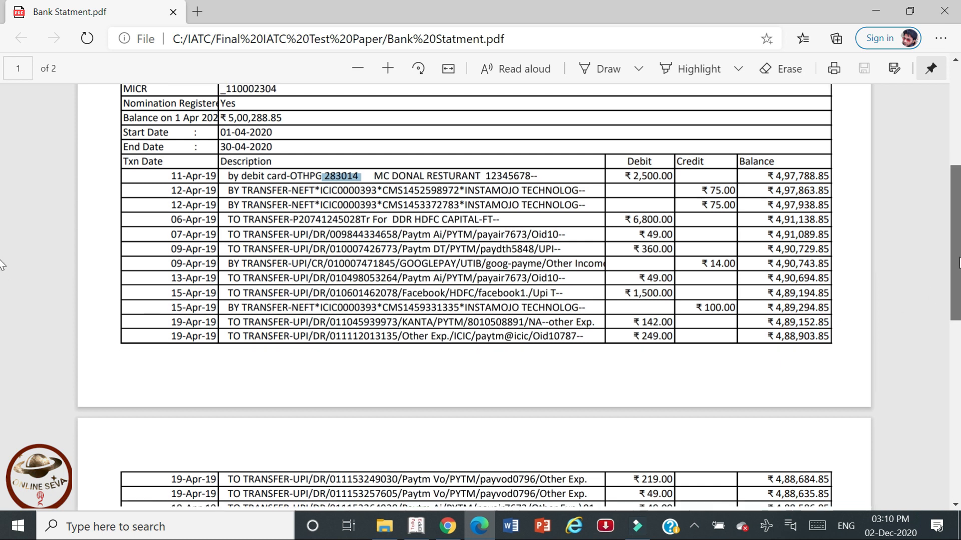
scroll(959, 257, up, 3)
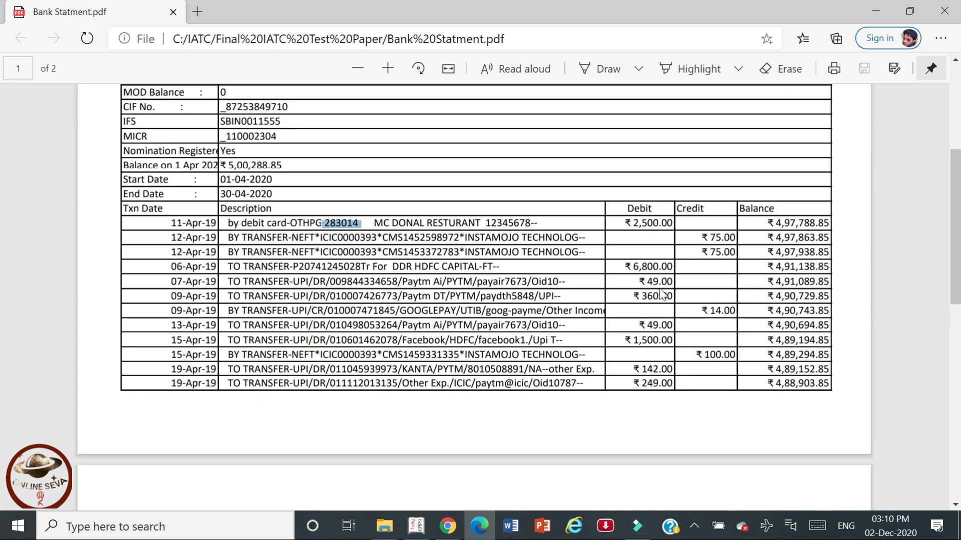
key(alt+Tab)
key(Escape)
key(Return)
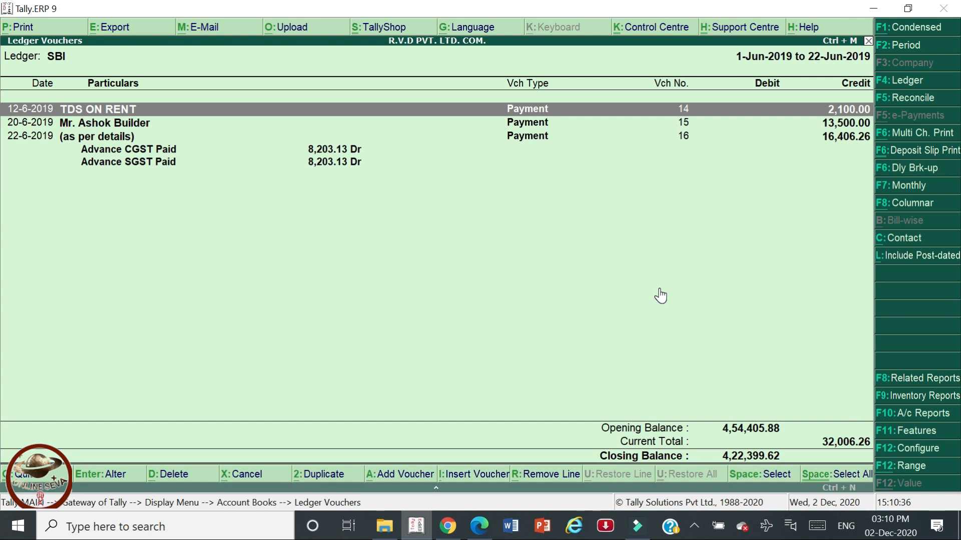
Reopen SBI's vouchers report and compare the 06-Apr HDFC transfer row against the statement.
key(Escape)
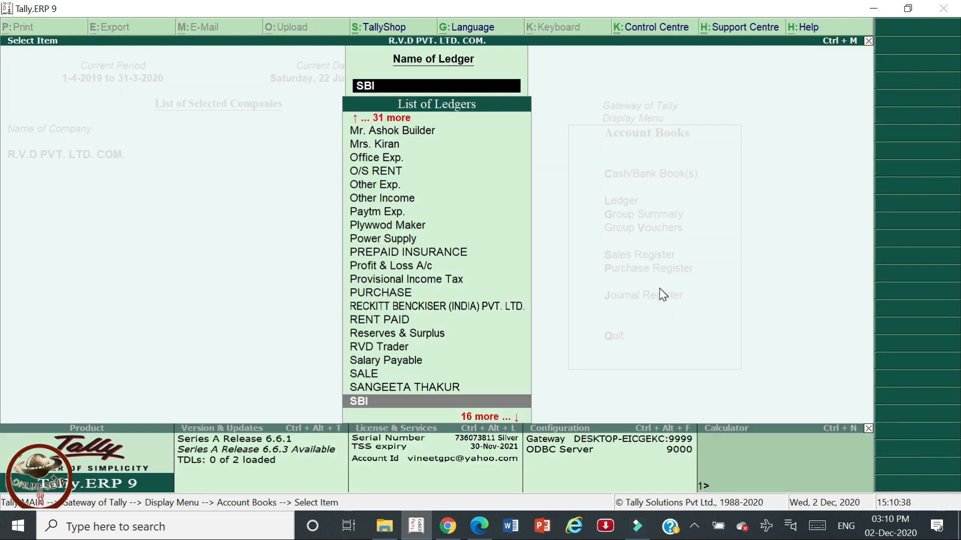
key(Return)
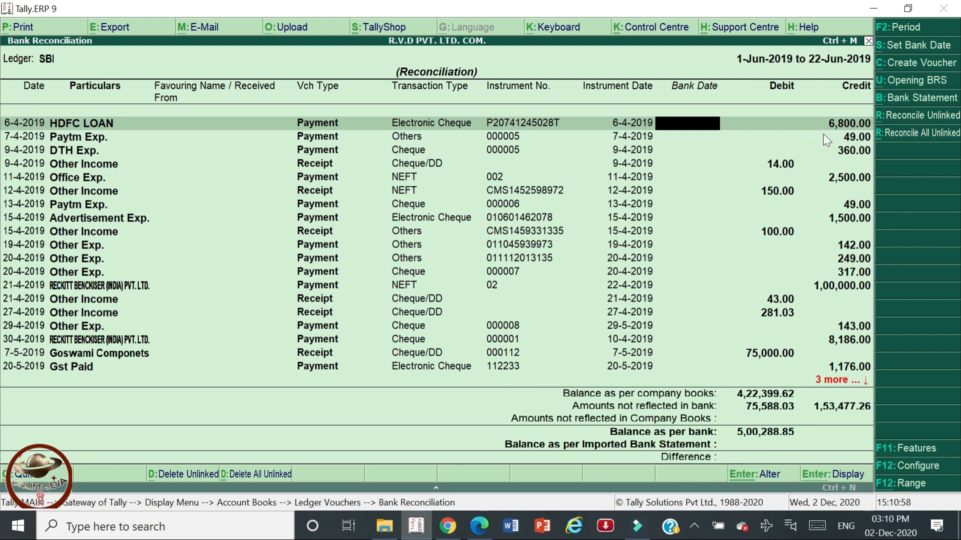
key(alt+Tab)
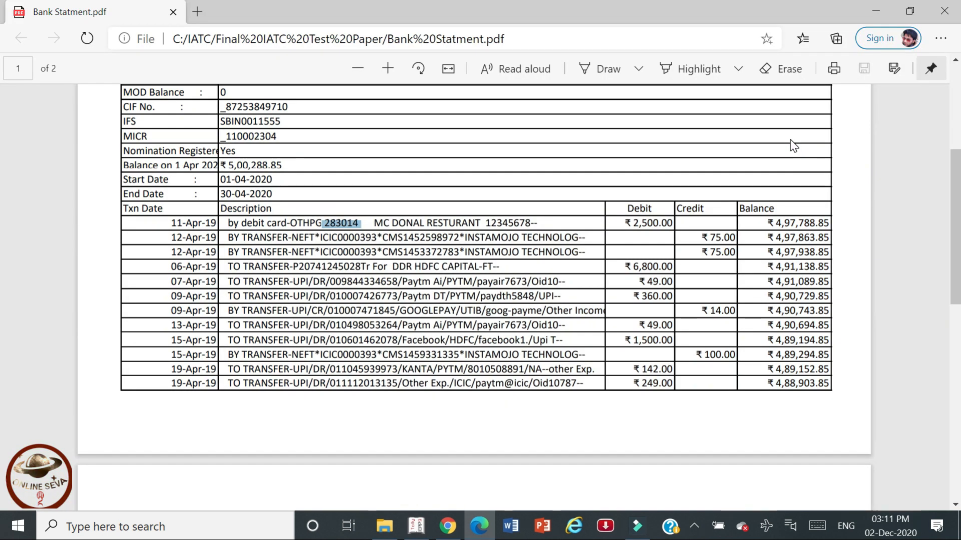
click(249, 269)
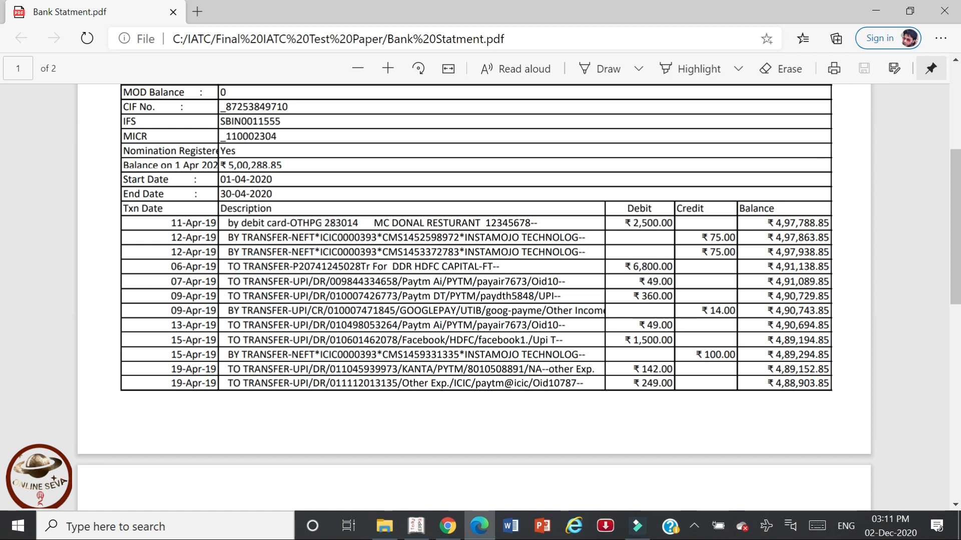
drag(171, 266, 510, 282)
click(494, 268)
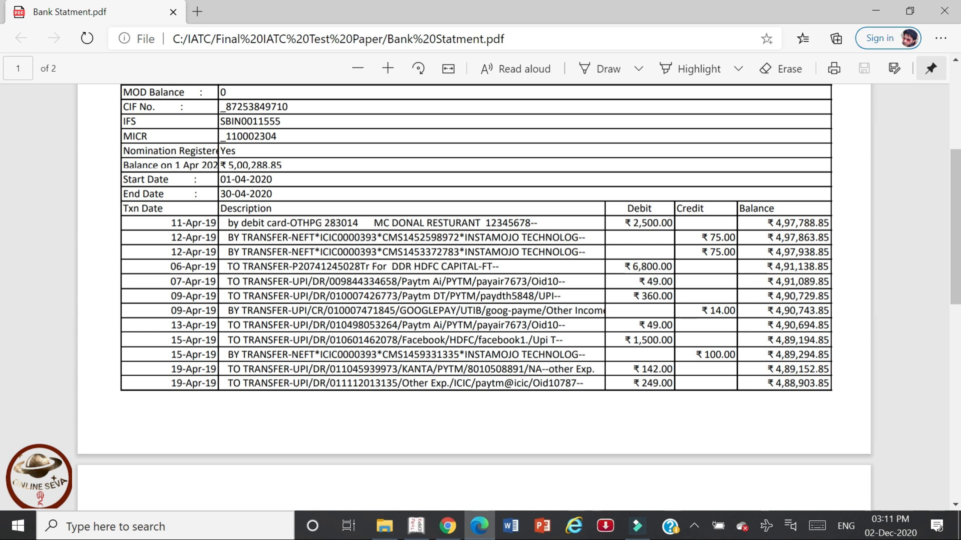
key(alt+Tab)
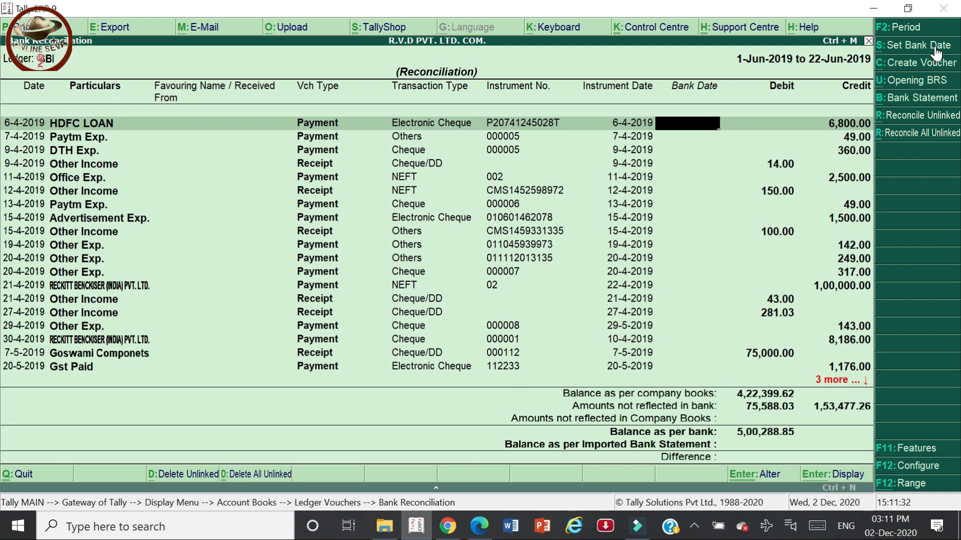
Fill every SBI bank date with its instrument date and check the result against the PDF statement.
click(916, 50)
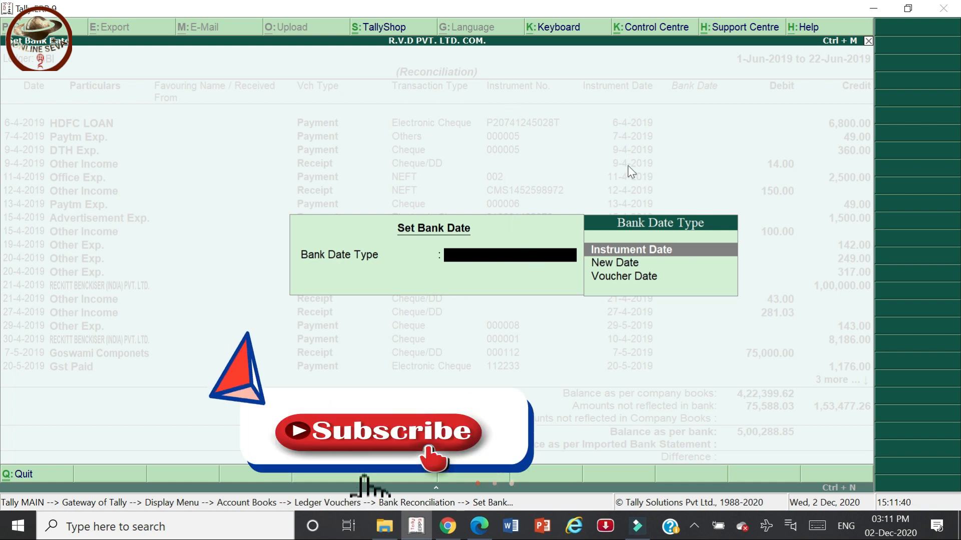
key(Return)
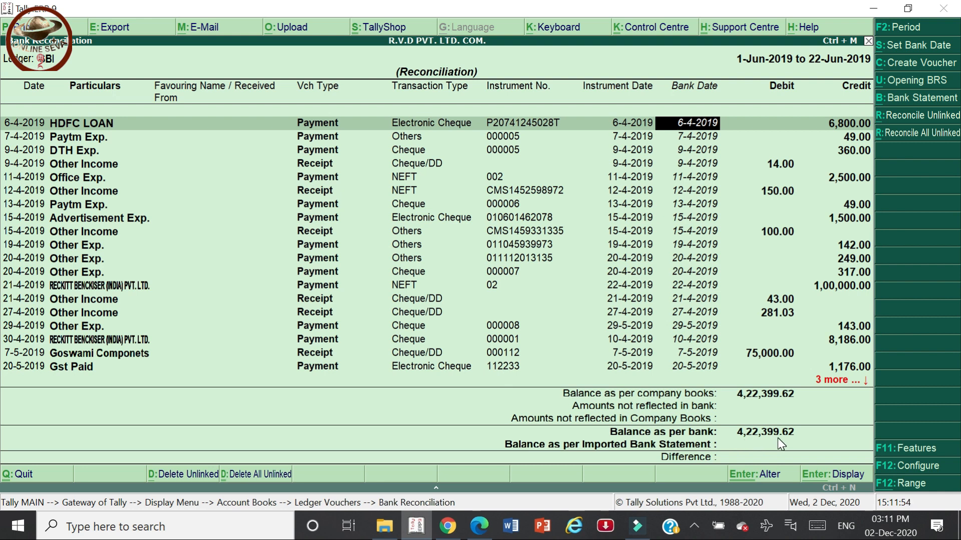
key(alt+Tab)
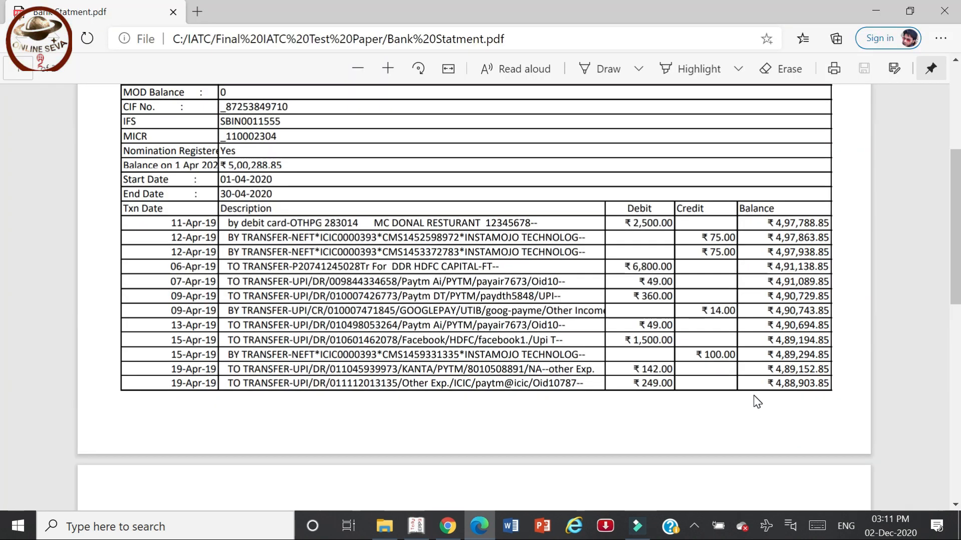
scroll(757, 402, down, 10)
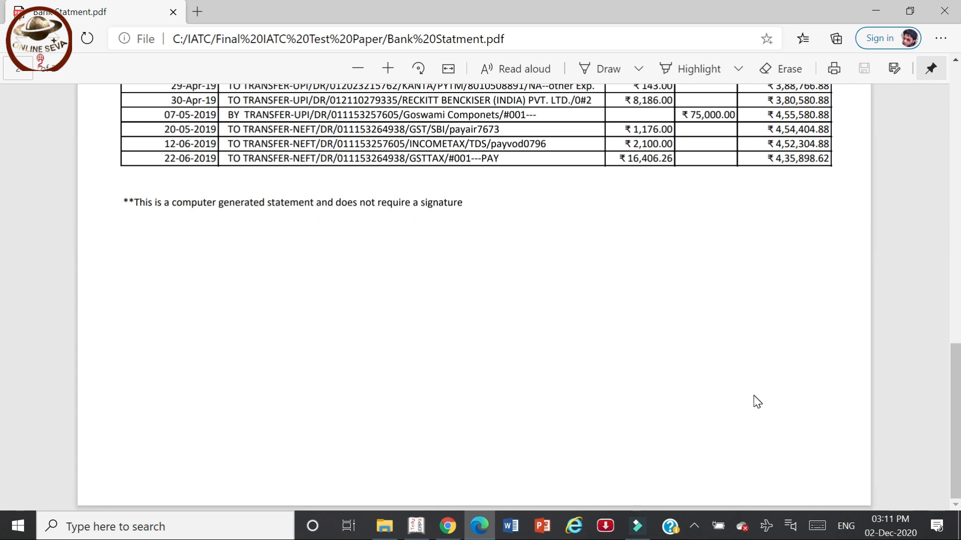
scroll(757, 402, up, 3)
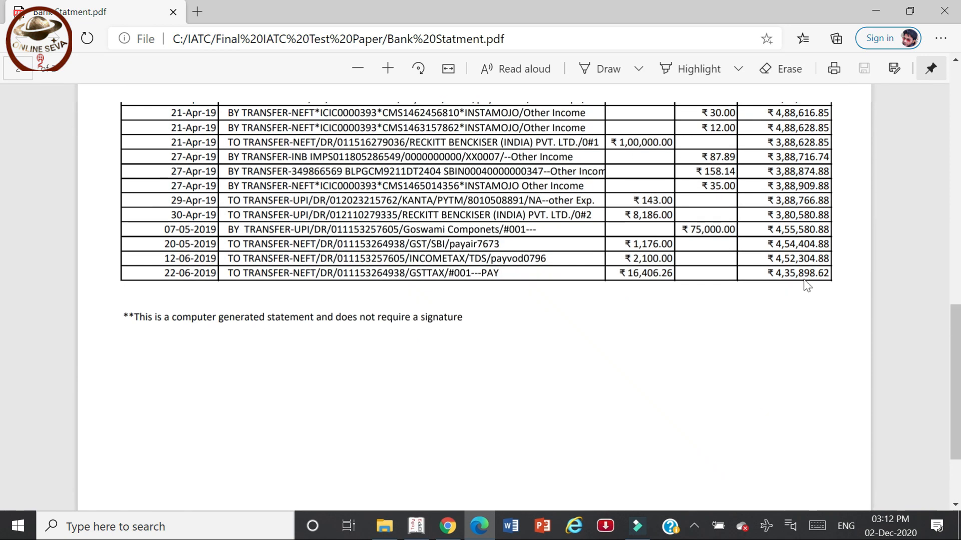
key(alt+Tab)
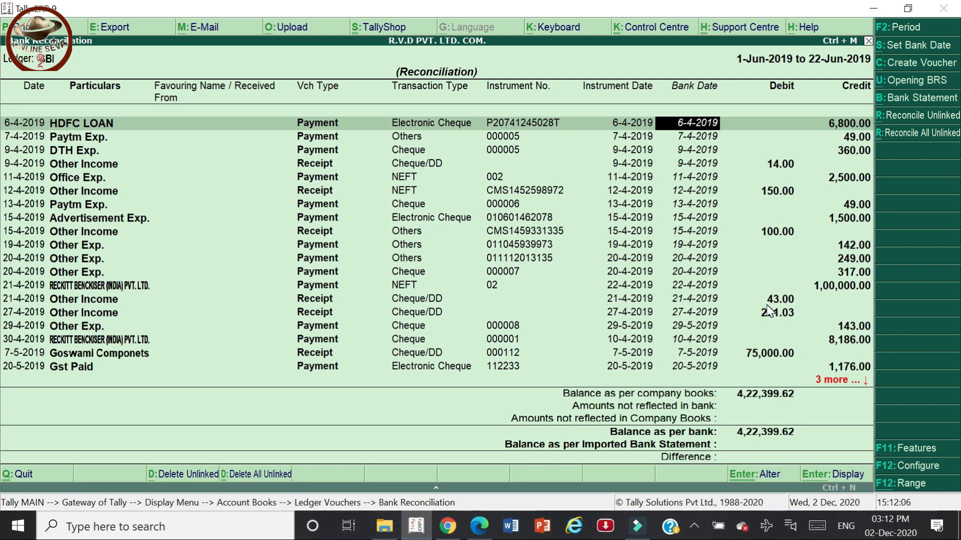
Quit the reconciliation without keeping the bank dates and reopen it for SBI.
key(Escape)
key(Return)
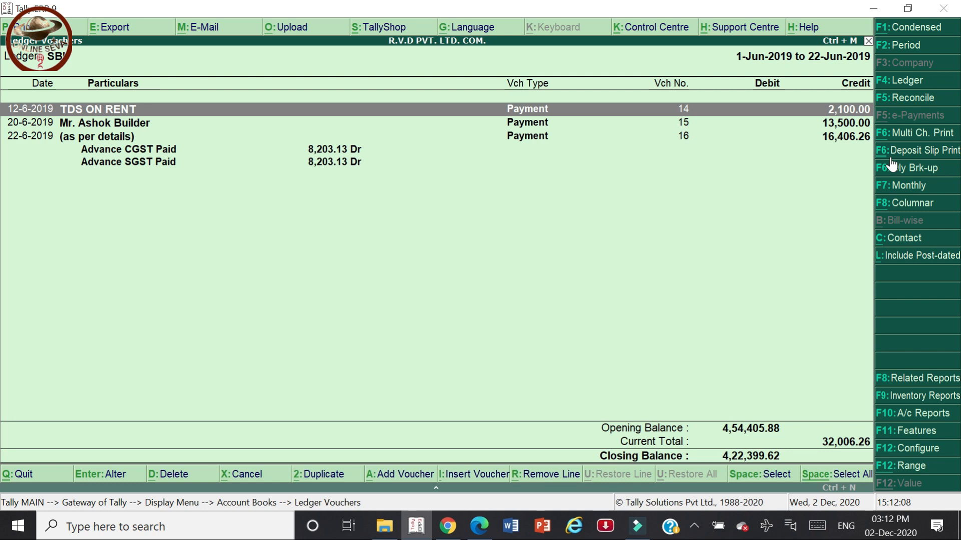
click(909, 99)
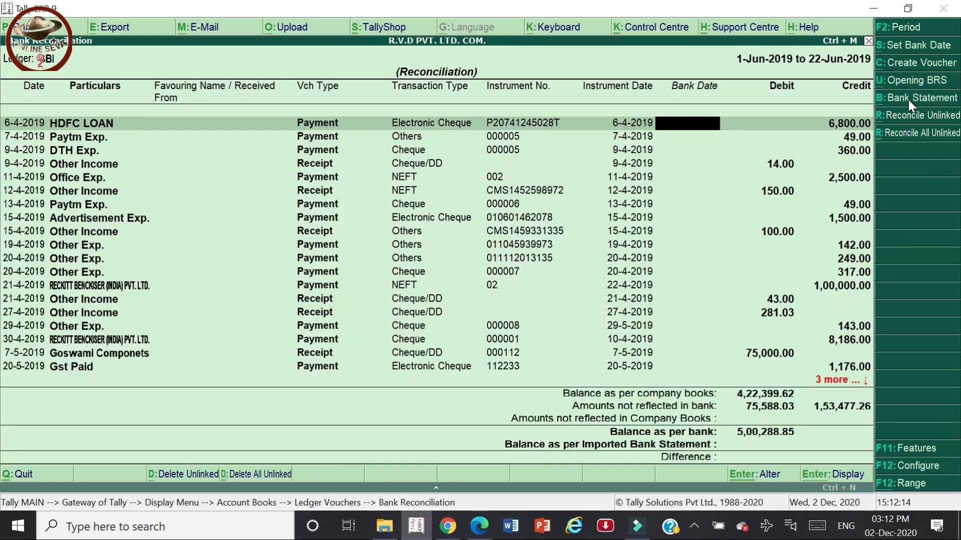
Choose Voucher Date as the bank date type under Set Bank Date.
click(896, 47)
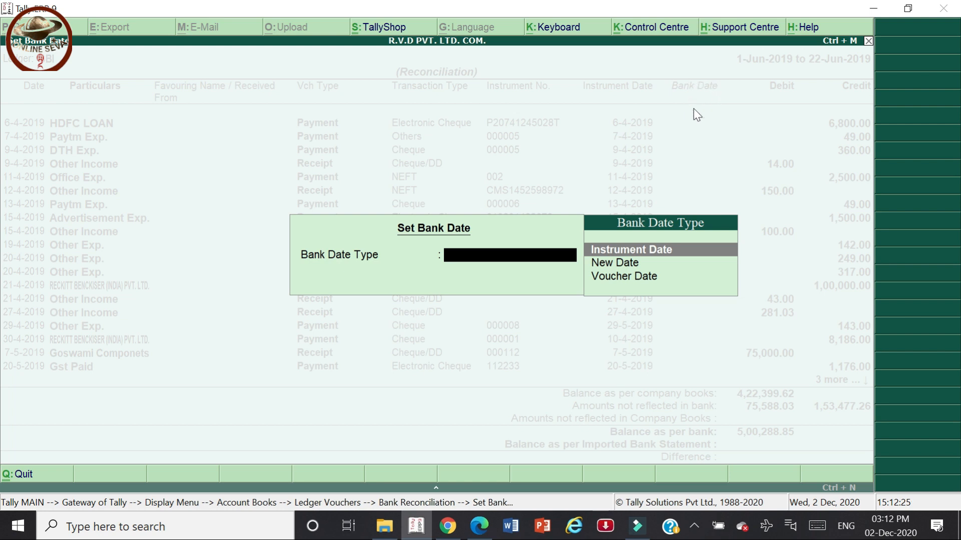
key(Down)
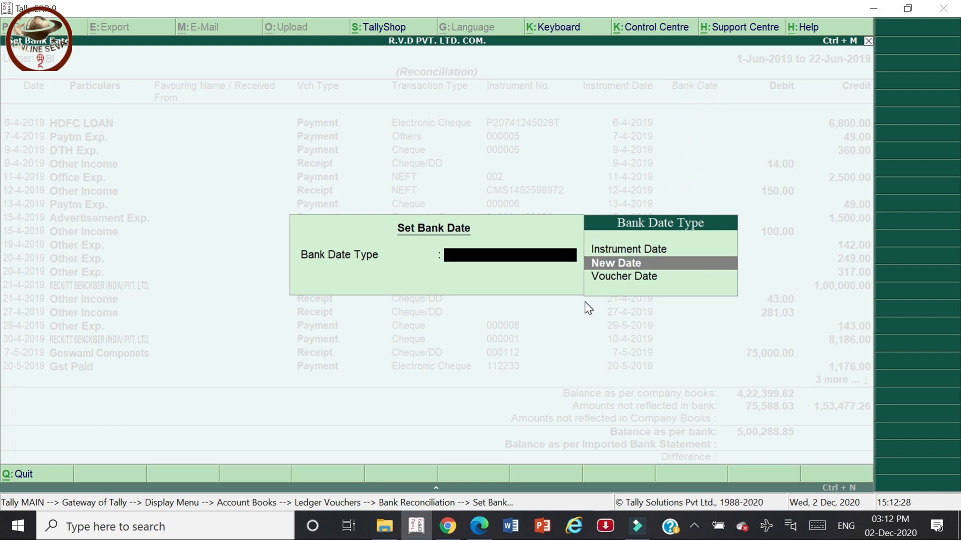
key(Down)
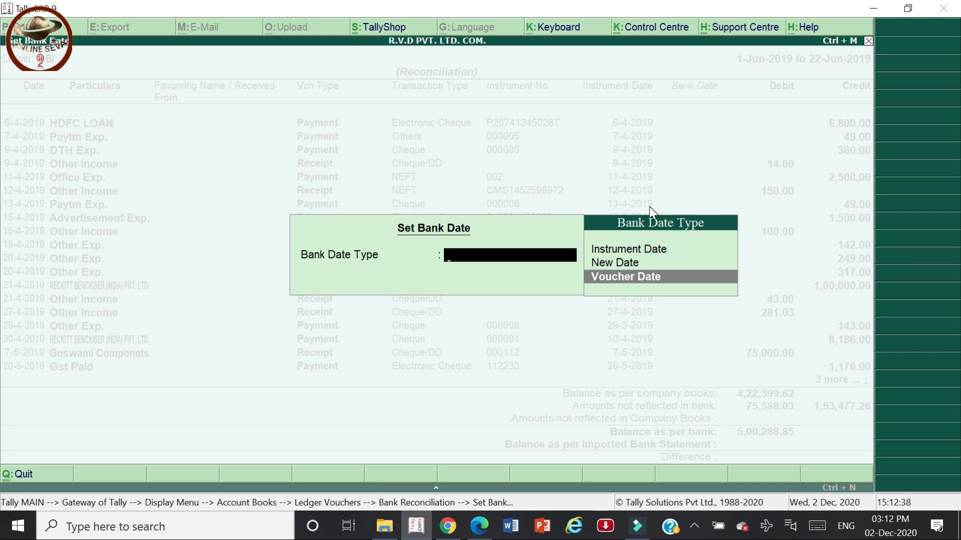
key(Return)
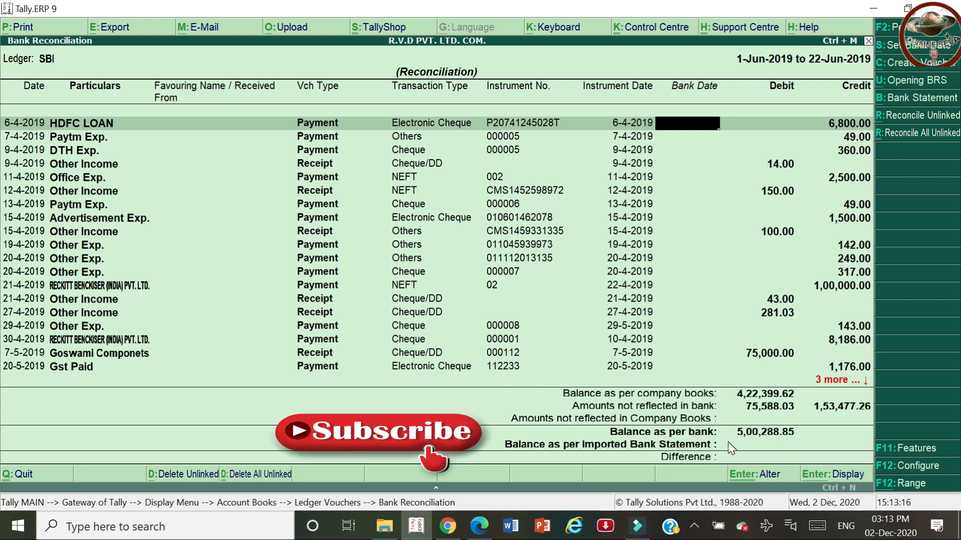
Review the opening balance and early April transactions on the PDF bank statement.
key(alt+Tab)
scroll(732, 448, up, 10)
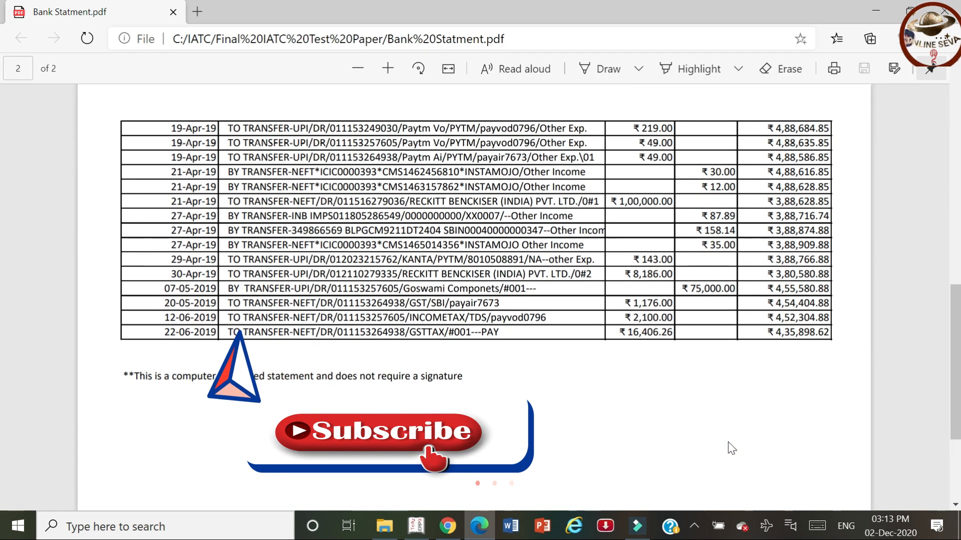
scroll(732, 448, down, 3)
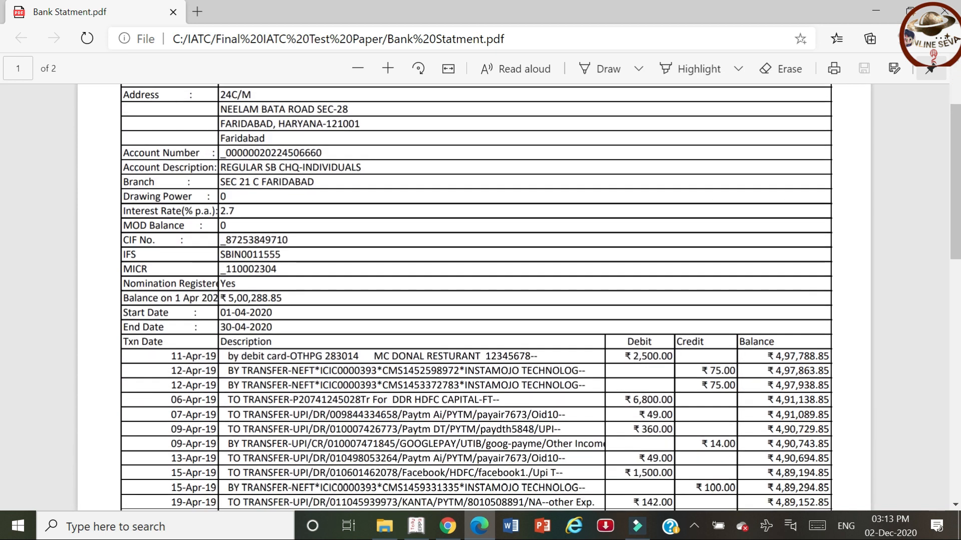
click(220, 296)
drag(221, 297, 596, 505)
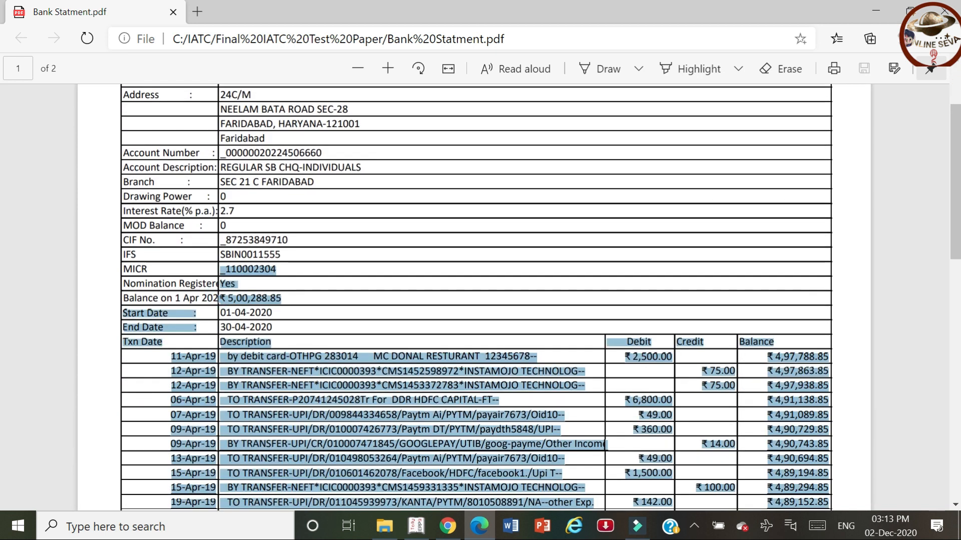
click(289, 296)
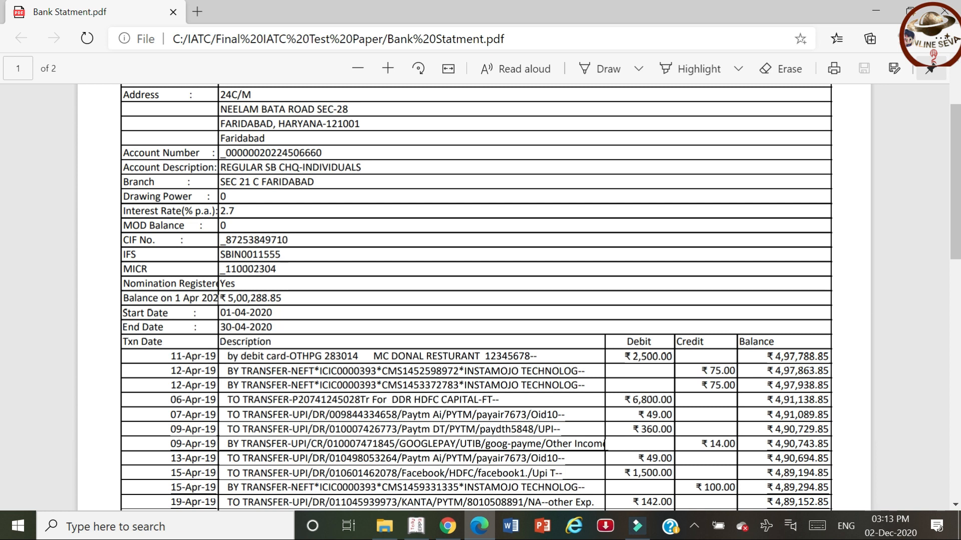
key(alt+Tab)
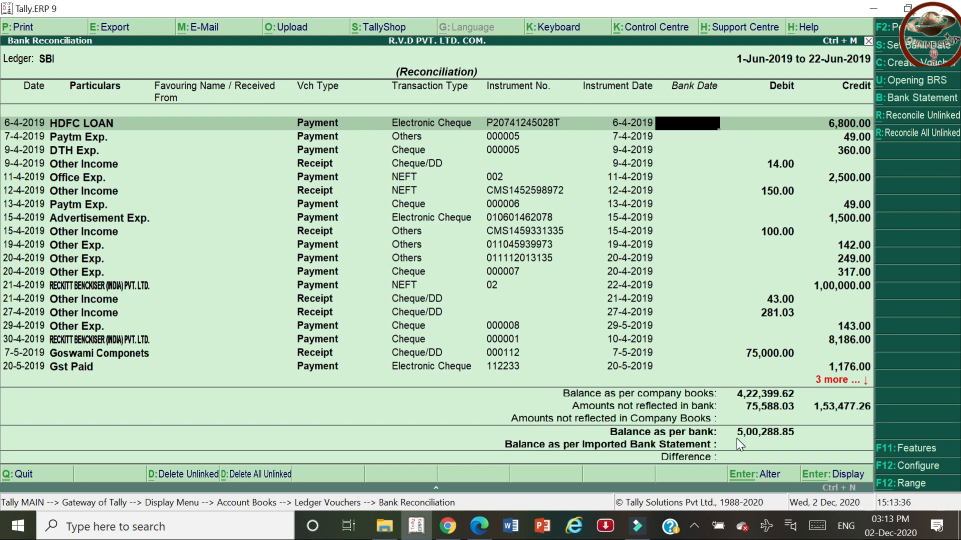
Compare the reconciliation entries with the statement and open the 11-4-2019 Office Exp. payment voucher.
key(alt+Tab)
key(alt+Tab)
key(alt+Tab)
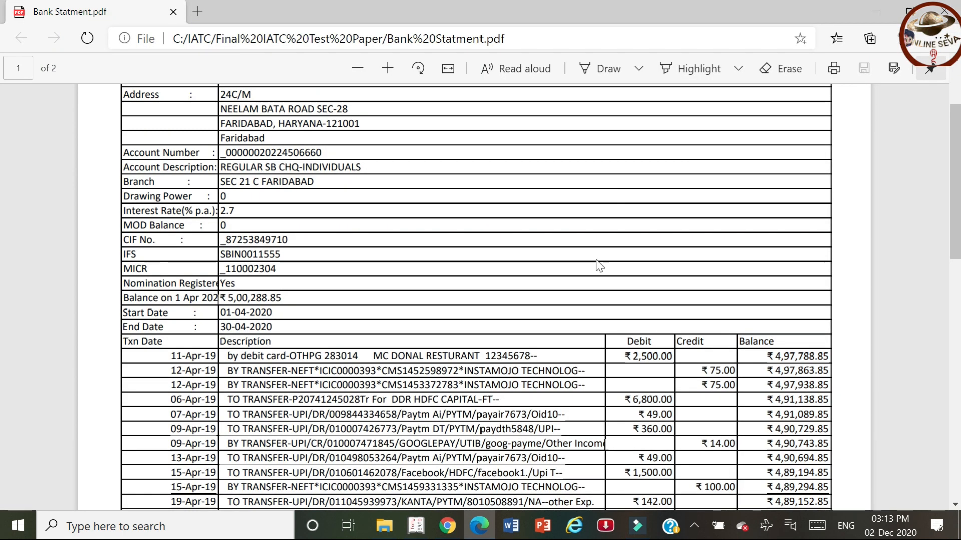
scroll(649, 327, down, 1)
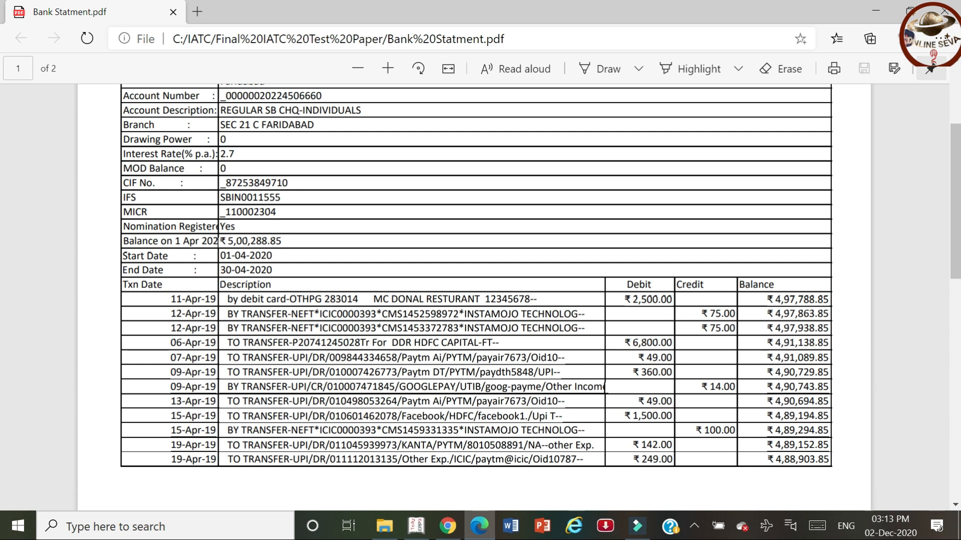
key(alt+Tab)
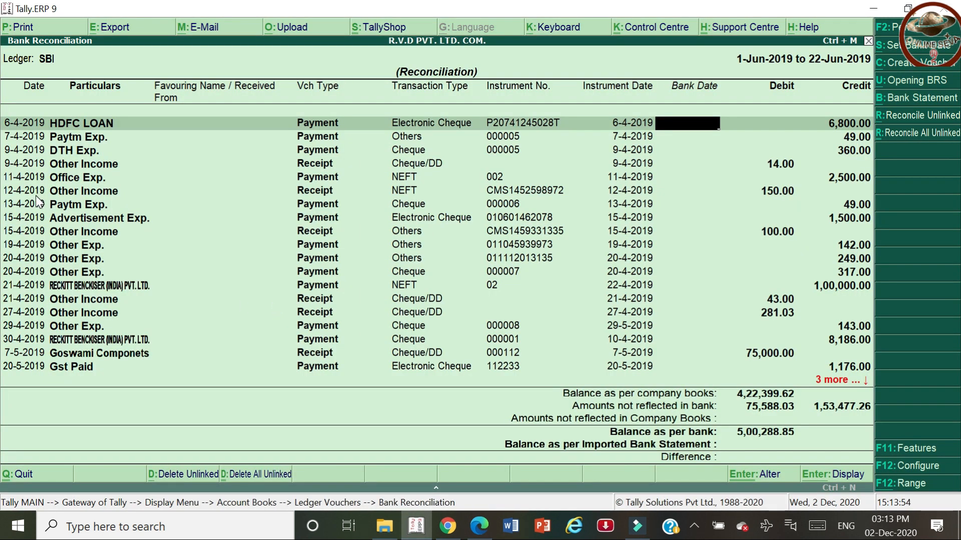
key(Down)
key(Down)
key(Down)
key(Down)
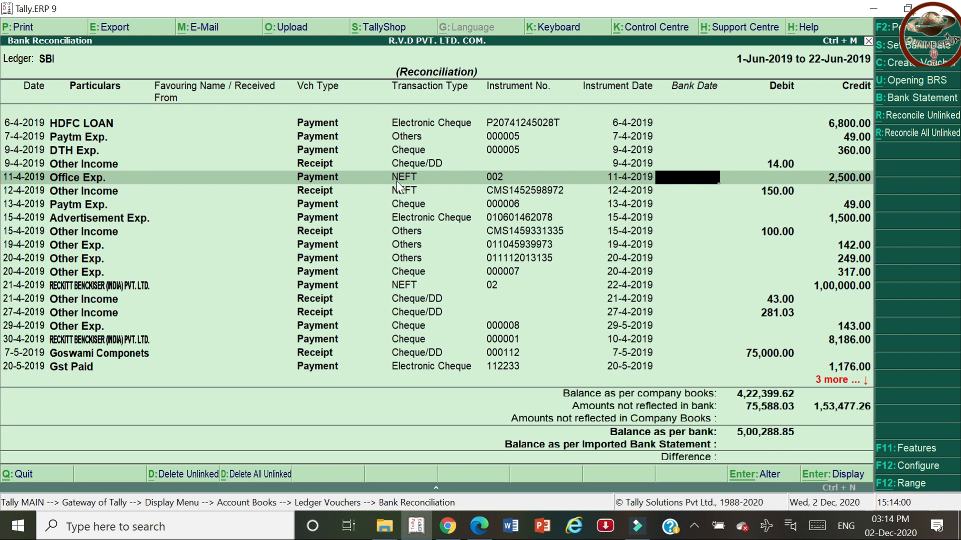
key(alt+Tab)
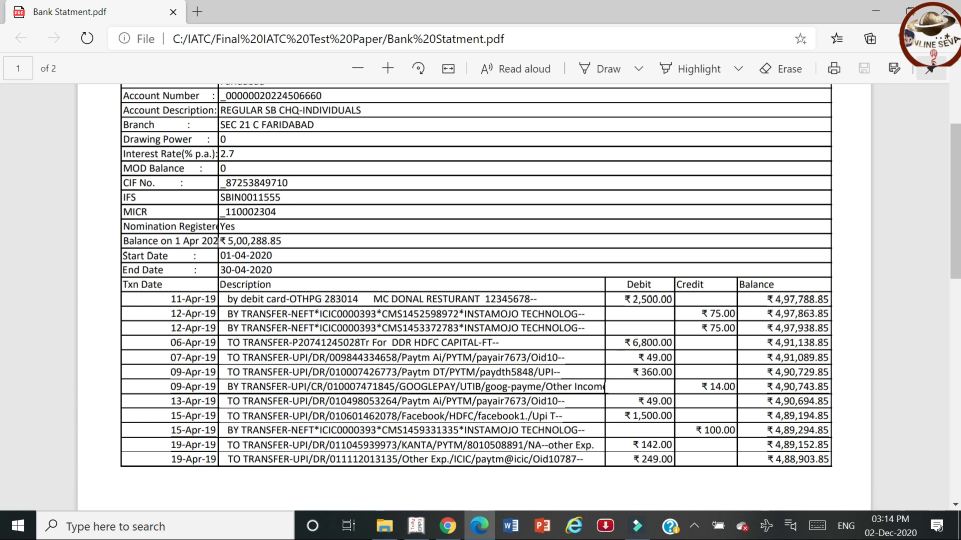
key(alt+Tab)
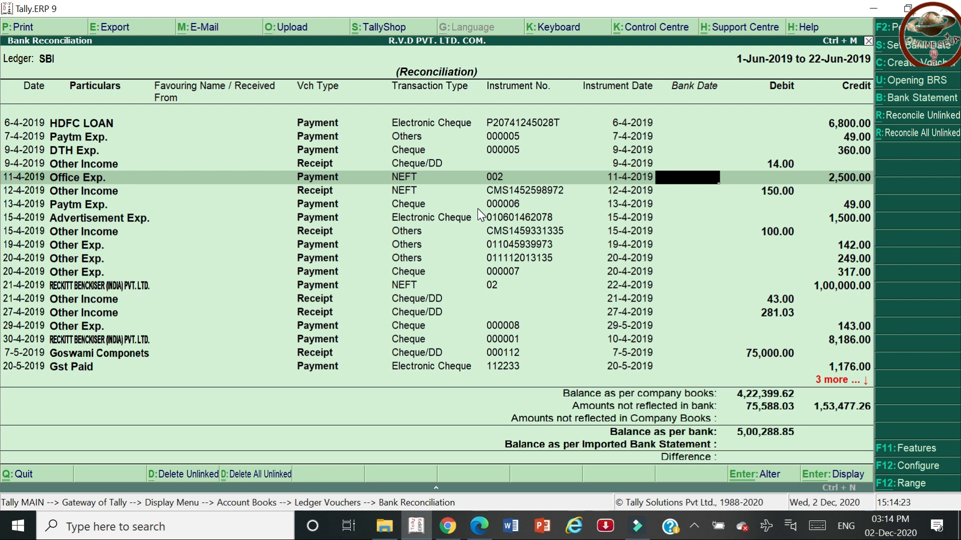
key(Return)
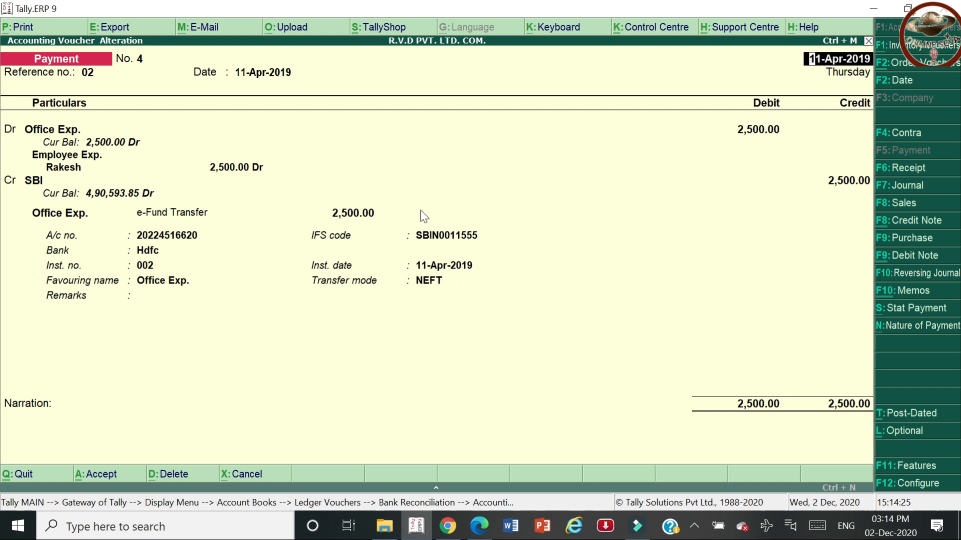
Move to the voucher's bank transaction details and set the transaction type to Card.
key(Return)
key(Return)
key(Return)
key(Return)
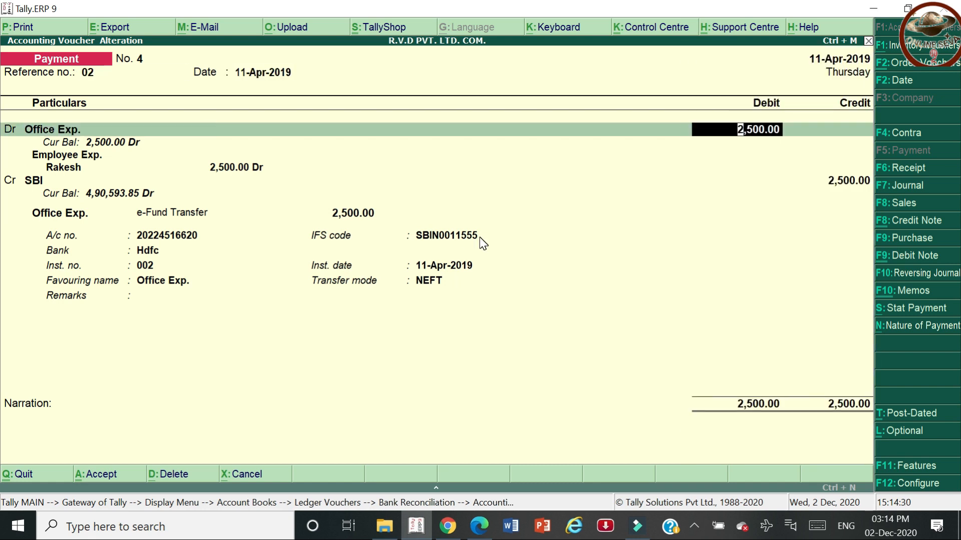
key(Return)
key(Return)
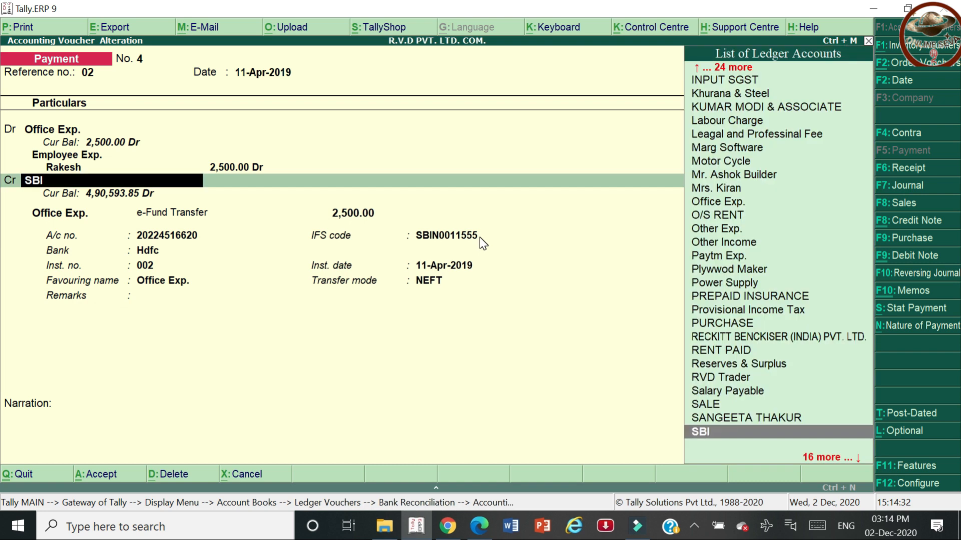
key(Return)
key(ctrl+a)
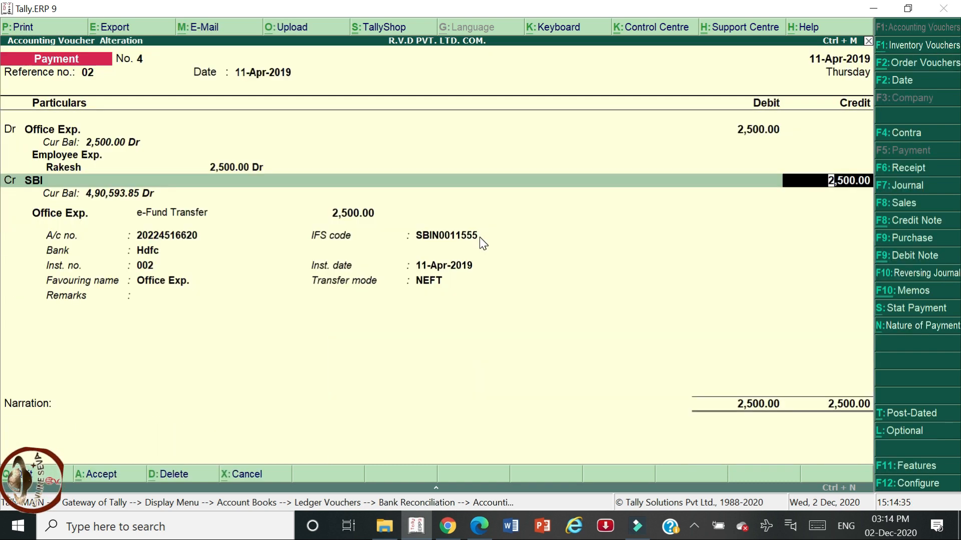
key(Return)
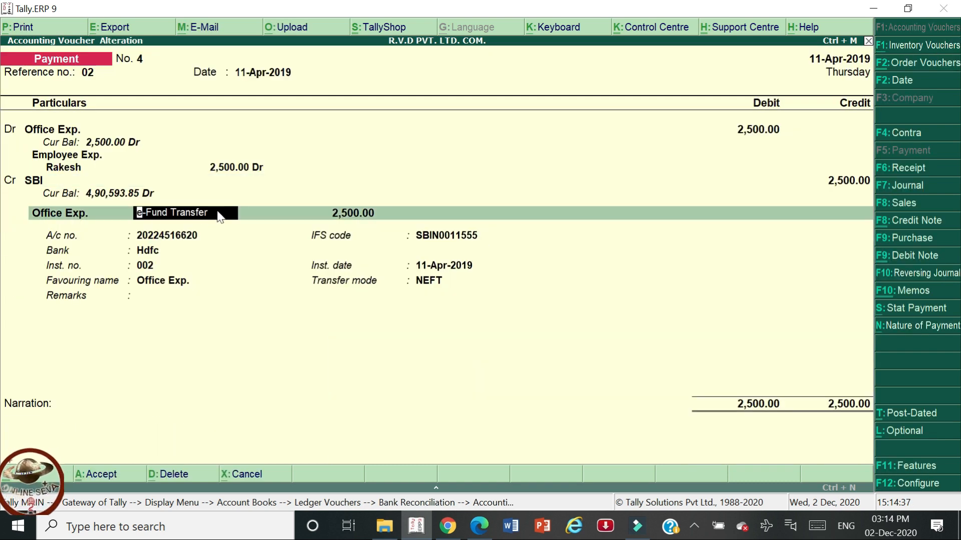
key(alt+Tab)
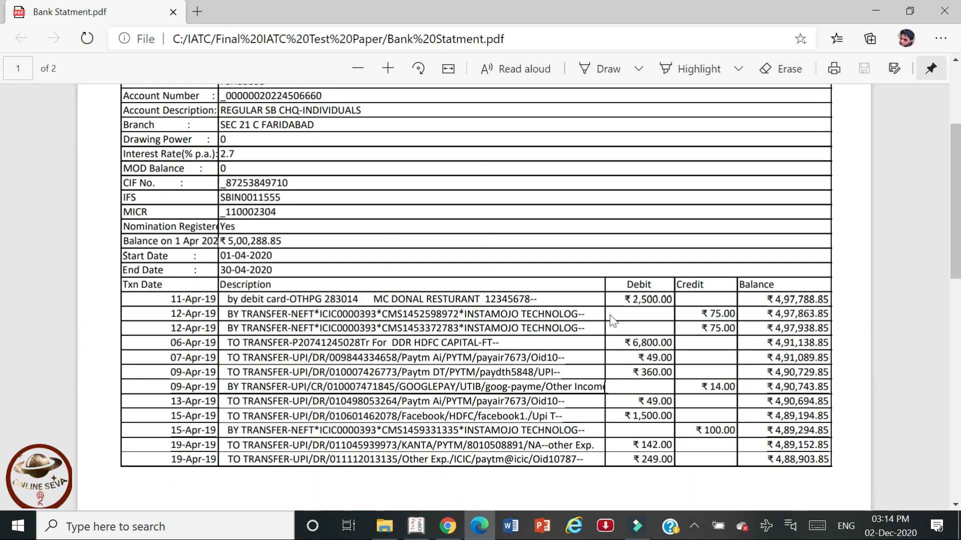
key(alt+Tab)
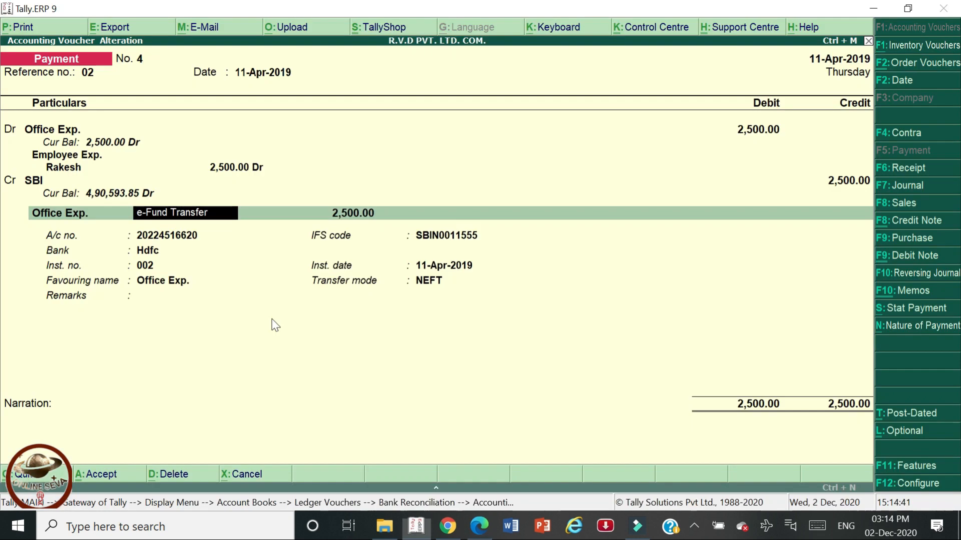
key(BackSpace)
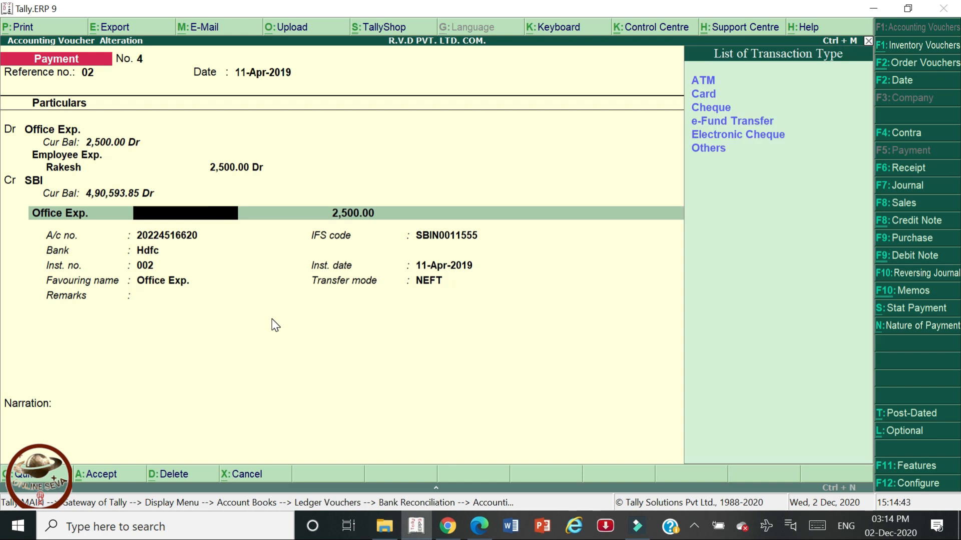
key(Down)
key(Return)
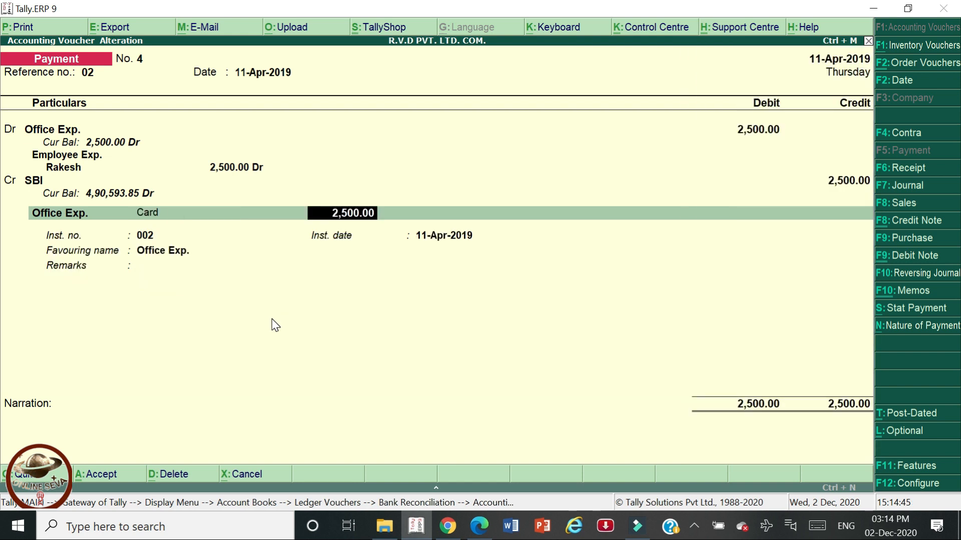
key(Return)
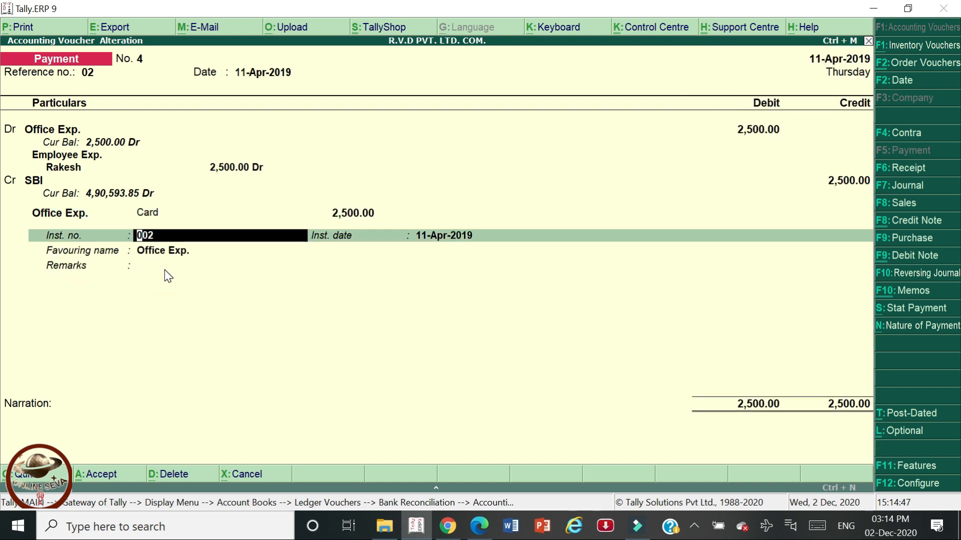
Enter instrument number 283014 from the statement and save the Office Exp. voucher.
key(alt+Tab)
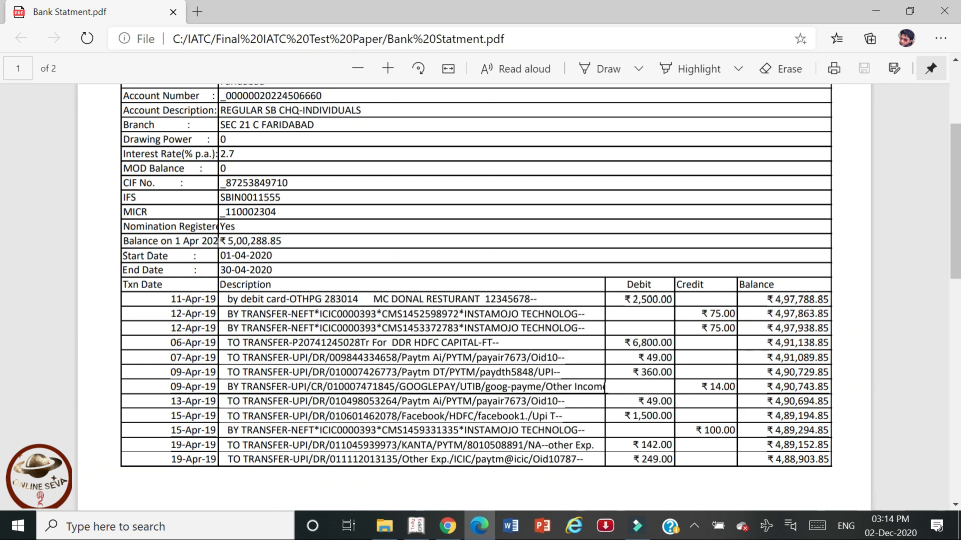
drag(325, 299, 358, 299)
key(alt+Tab)
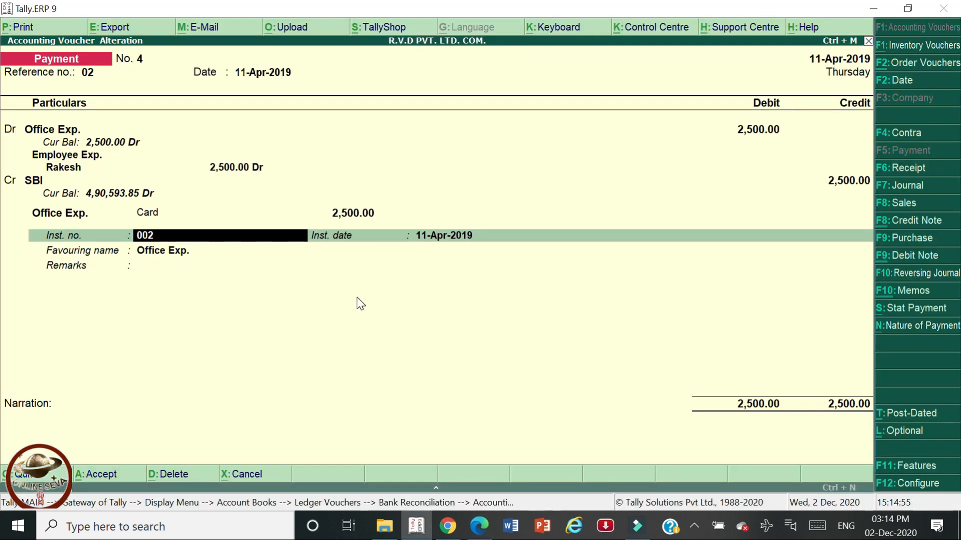
key(ctrl+alt+v)
key(Return)
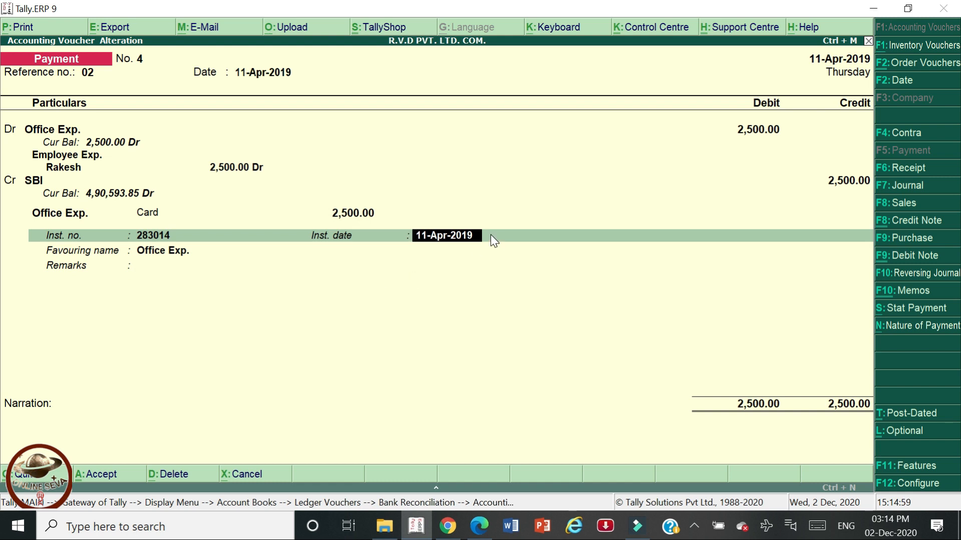
key(alt+Tab)
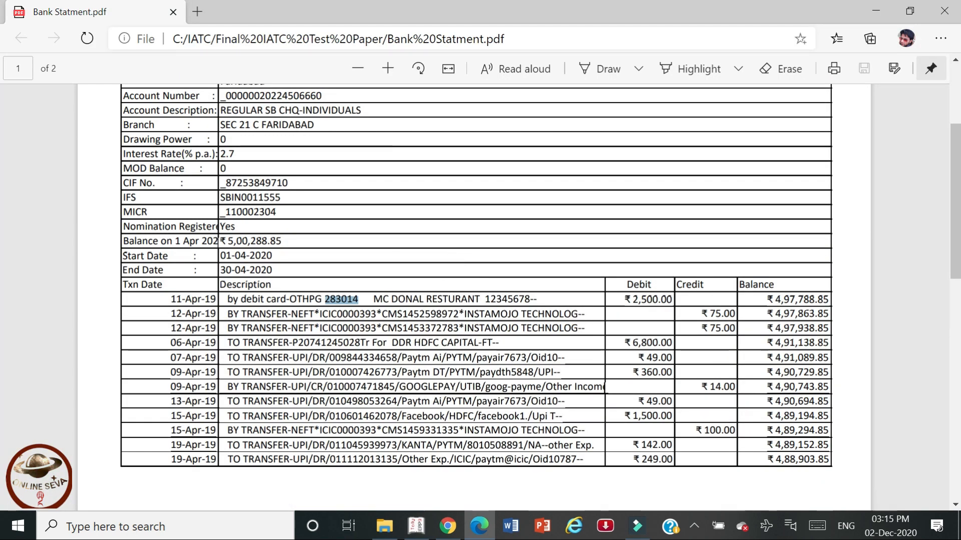
key(alt+Tab)
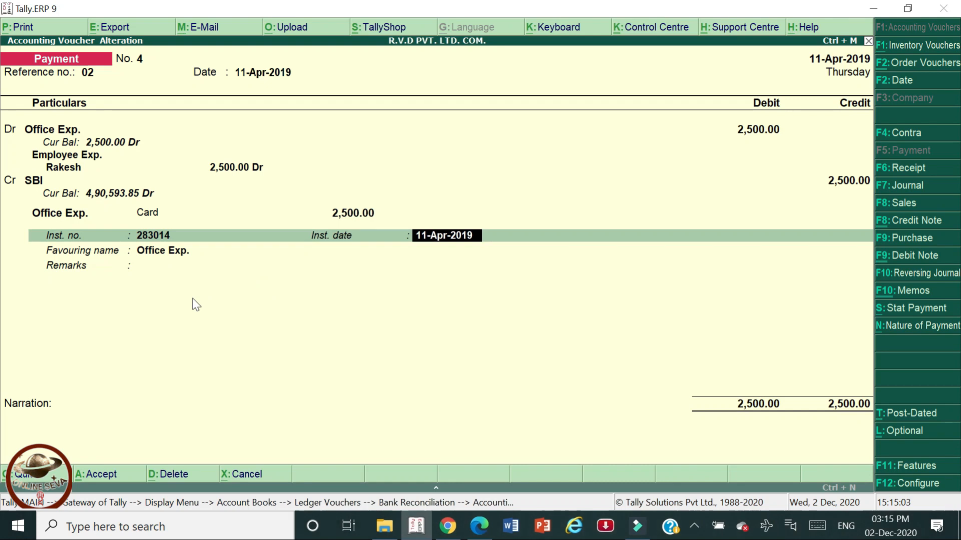
key(Return)
key(Return)
key(Return)
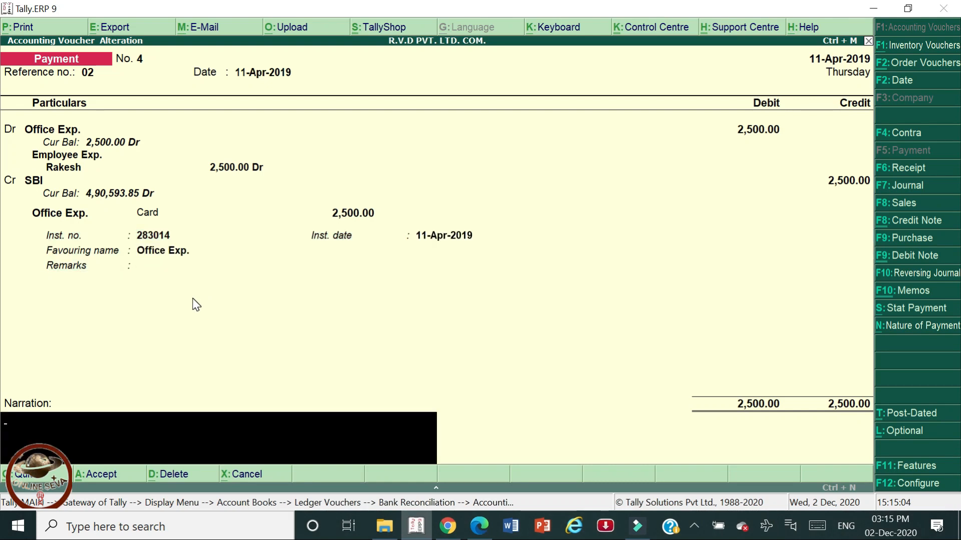
key(Return)
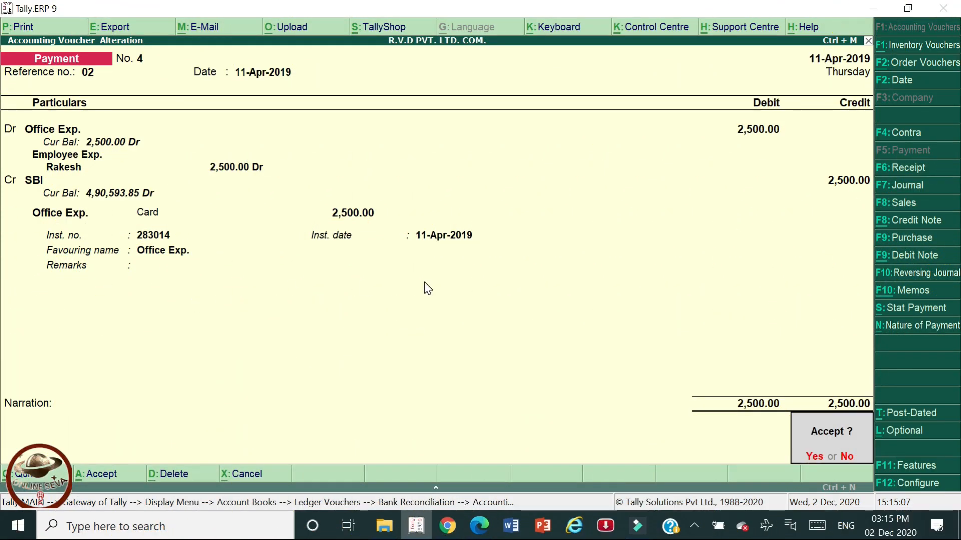
key(Return)
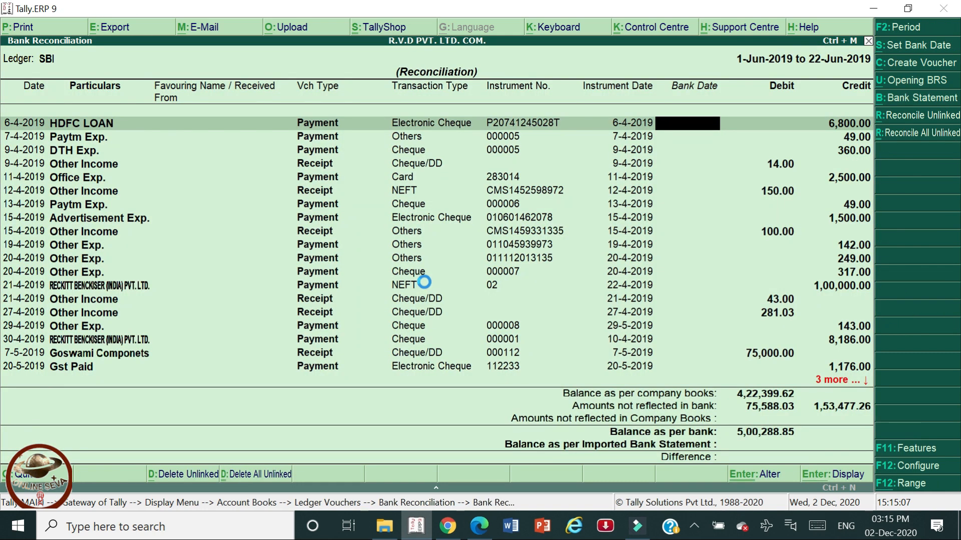
key(Down)
key(Down)
key(Down)
key(Down)
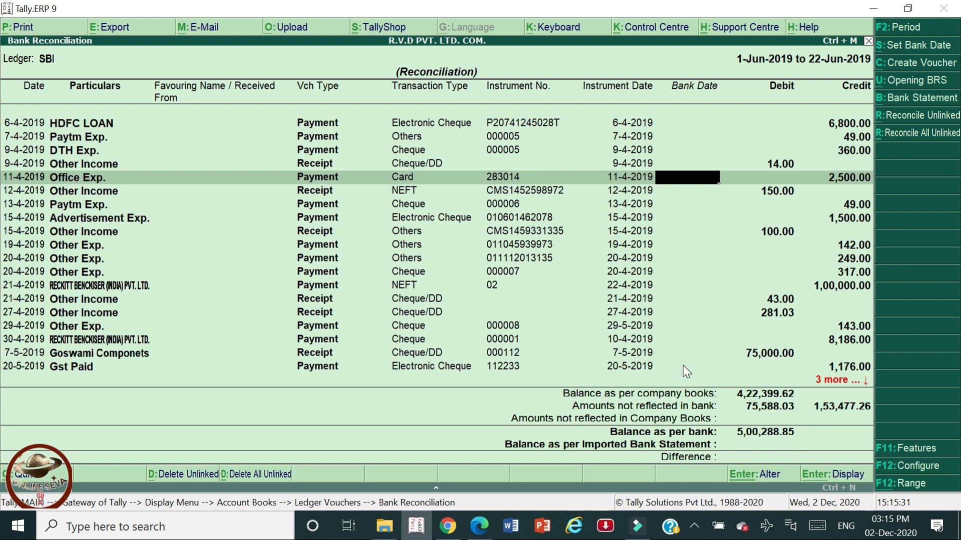
Give the Office Exp. payment a bank date of 11-4-2019, checking it against the statement.
text(11-4-19)
key(Return)
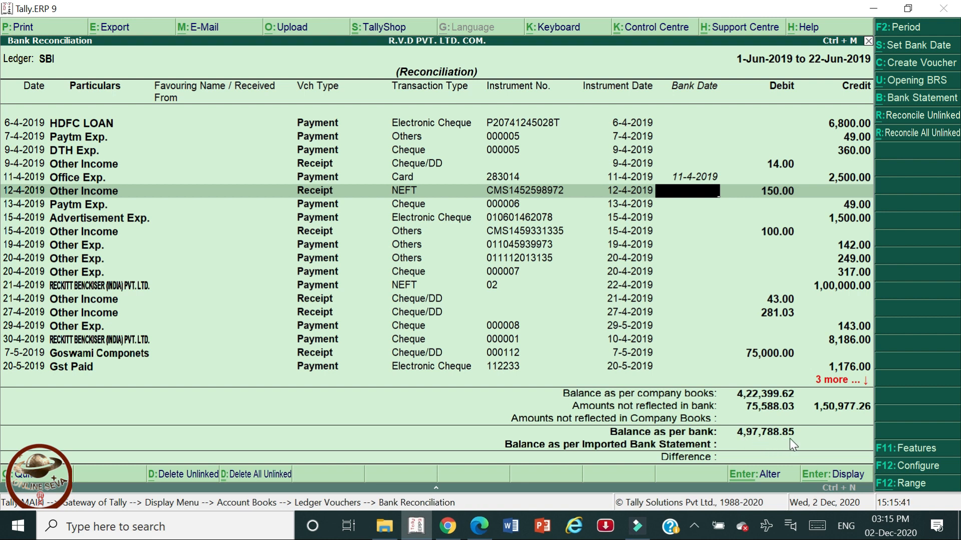
key(alt+Tab)
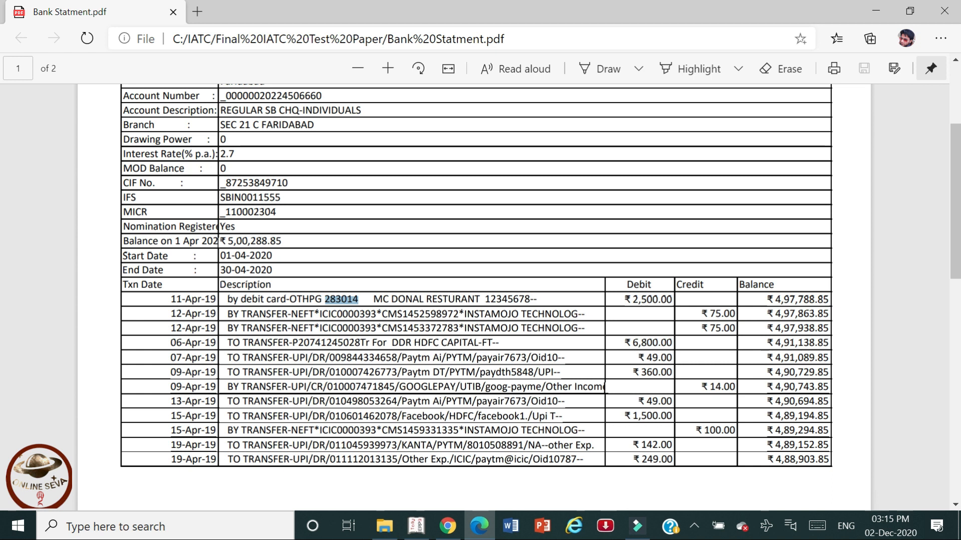
click(341, 299)
key(alt+Tab)
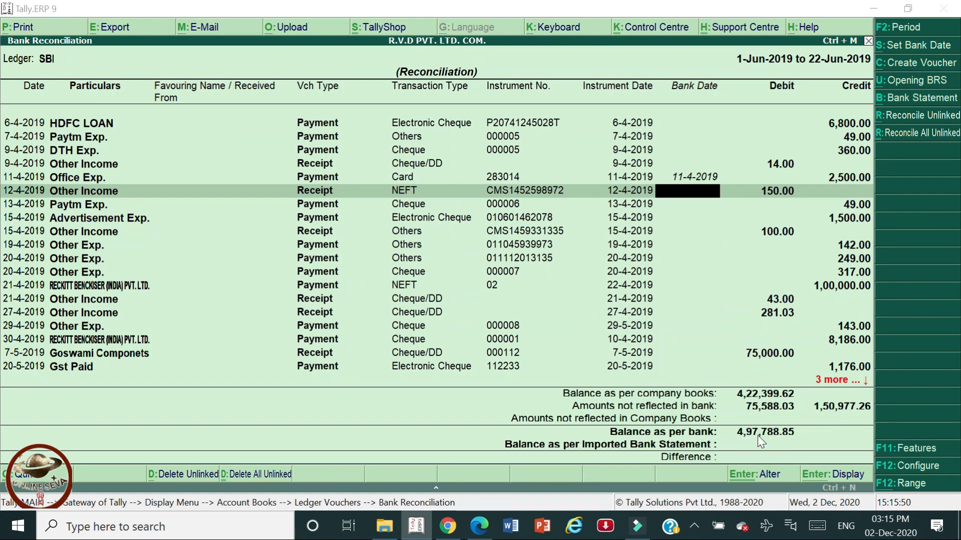
key(alt+Tab)
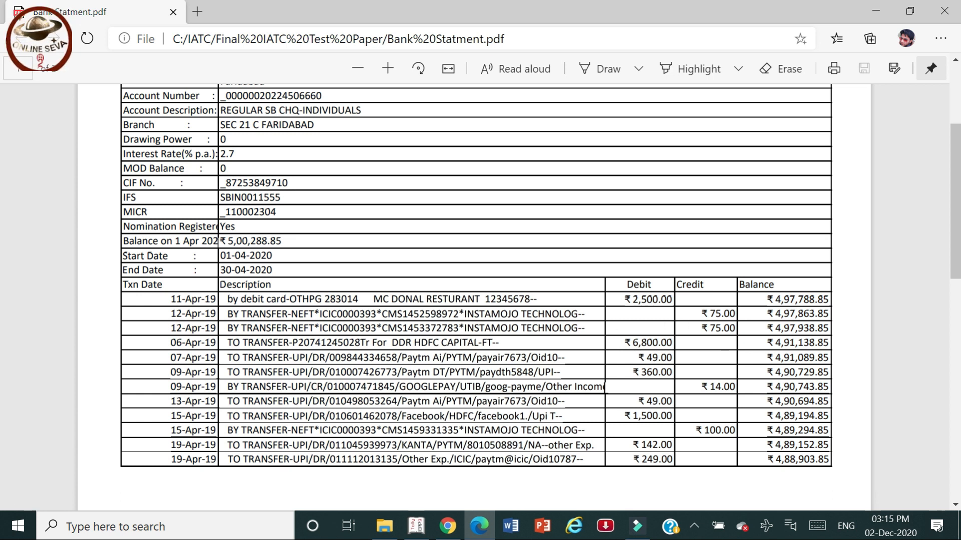
key(alt+Tab)
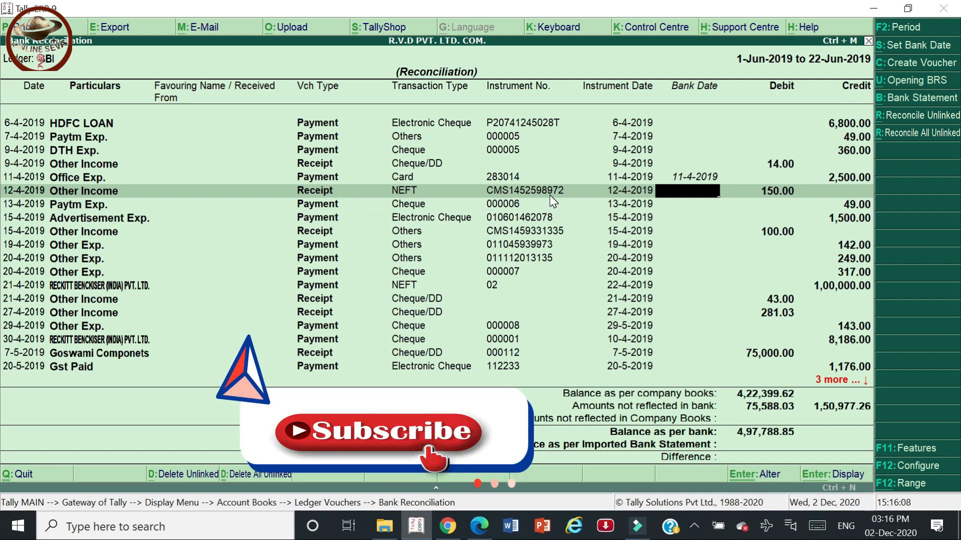
Set bank date 12-4-2019 on the 150.00 Other Income receipt, then leave the reconciliation.
key(alt+Tab)
key(alt+Tab)
key(alt+Tab)
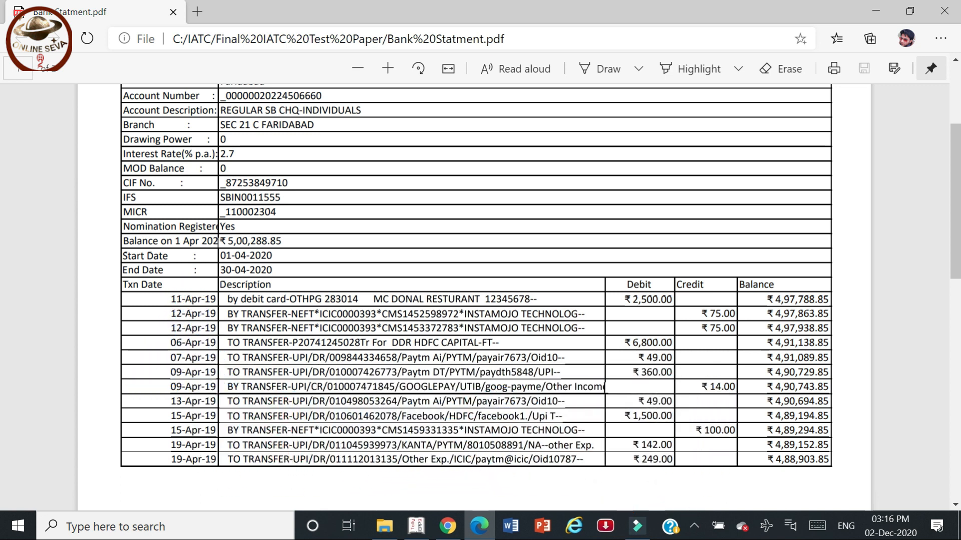
key(alt+Tab)
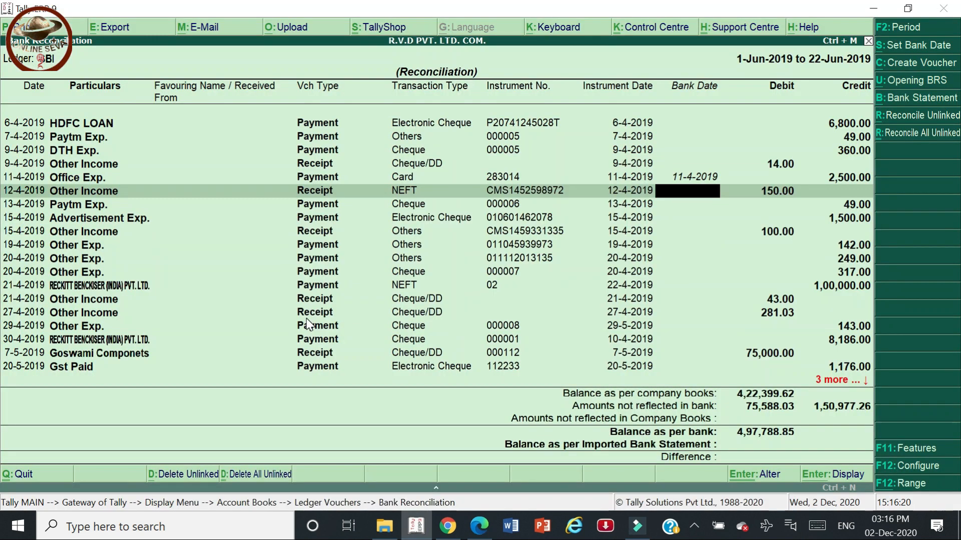
key(alt+Tab)
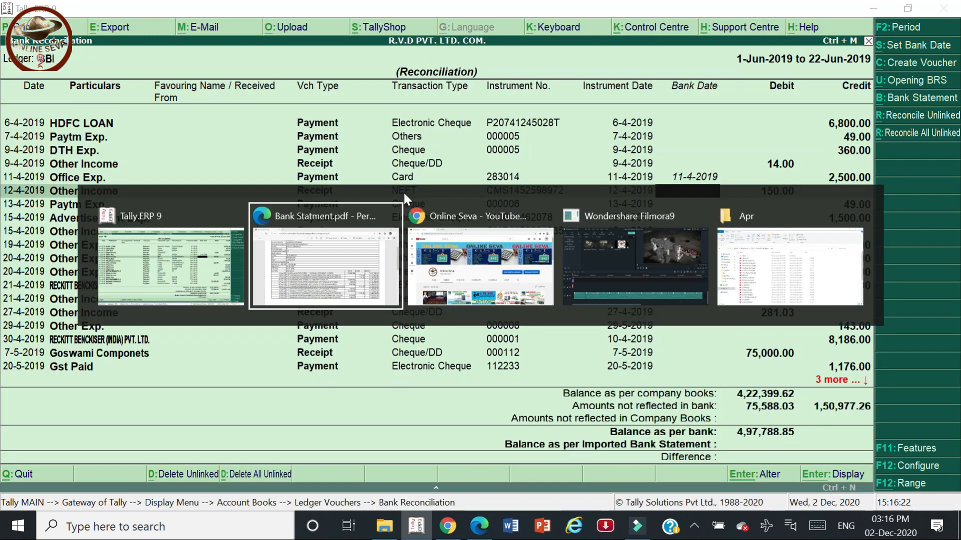
key(alt+Tab)
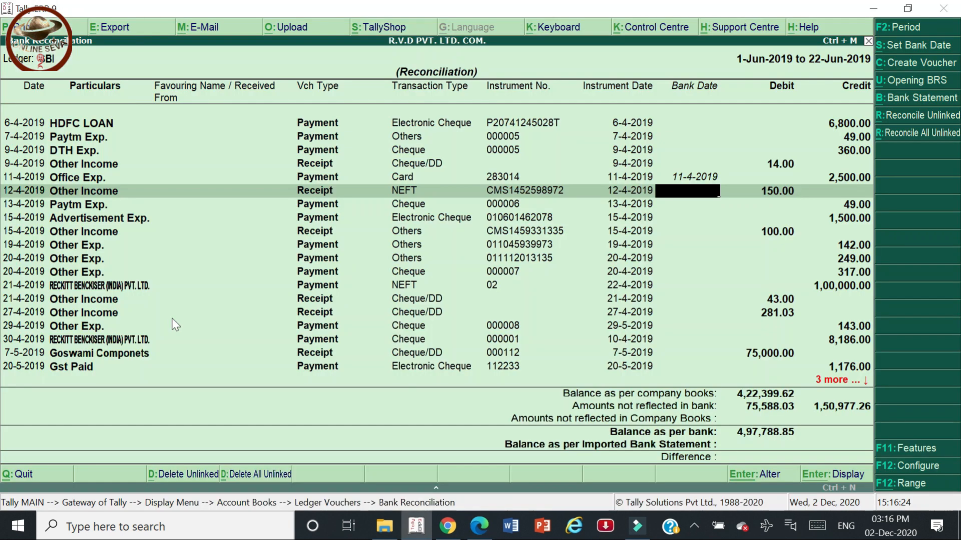
text(12)
key(Return)
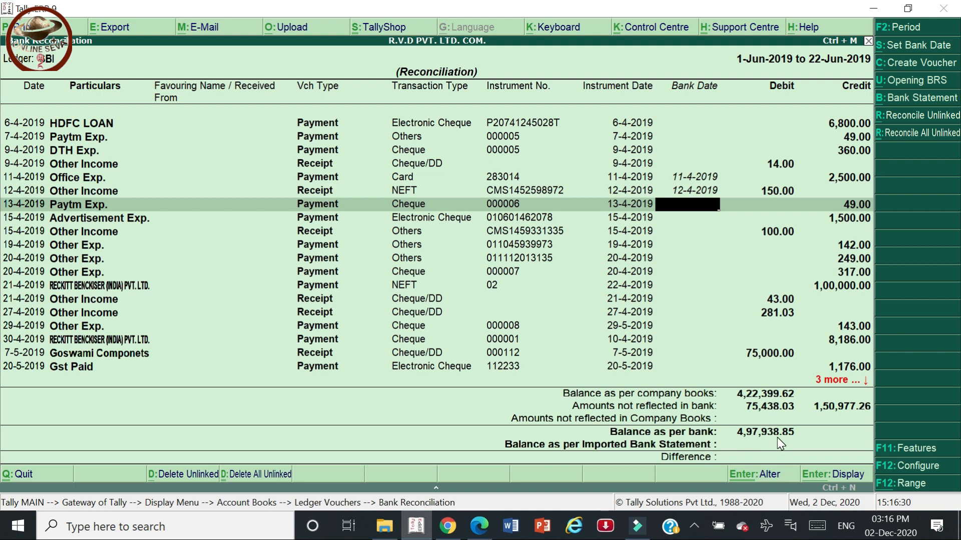
key(alt+Tab)
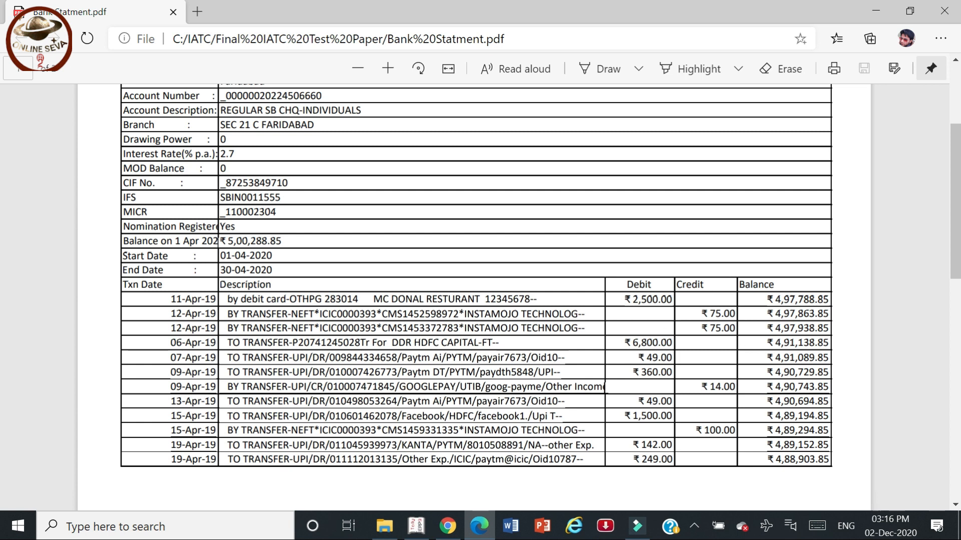
key(alt+Tab)
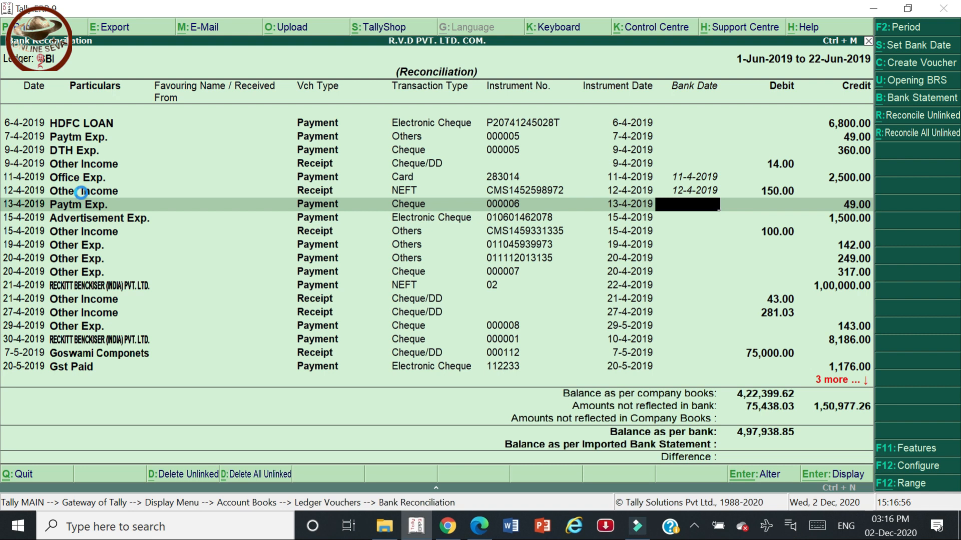
right_click(81, 192)
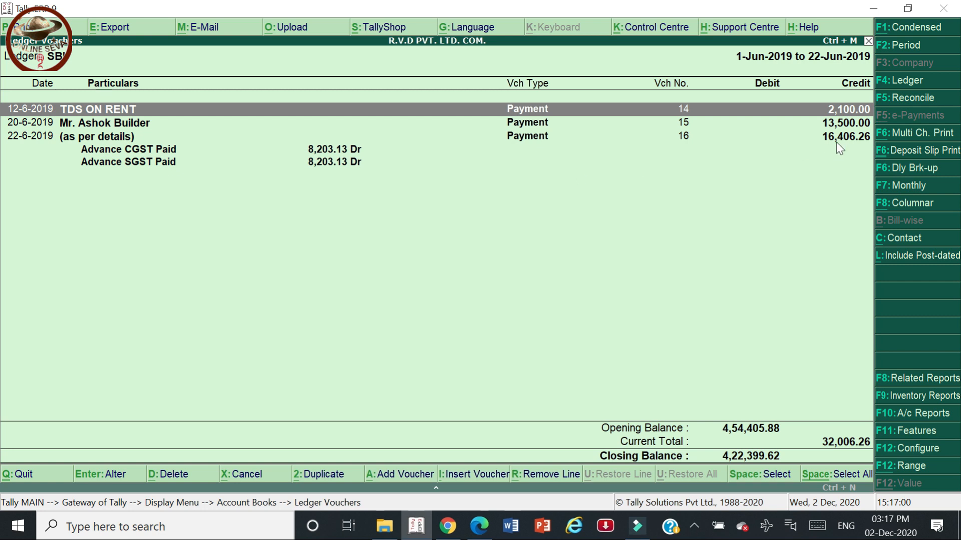
Reopen the SBI reconciliation and compare its remaining entries, including the HDFC loan, with the PDF.
click(894, 100)
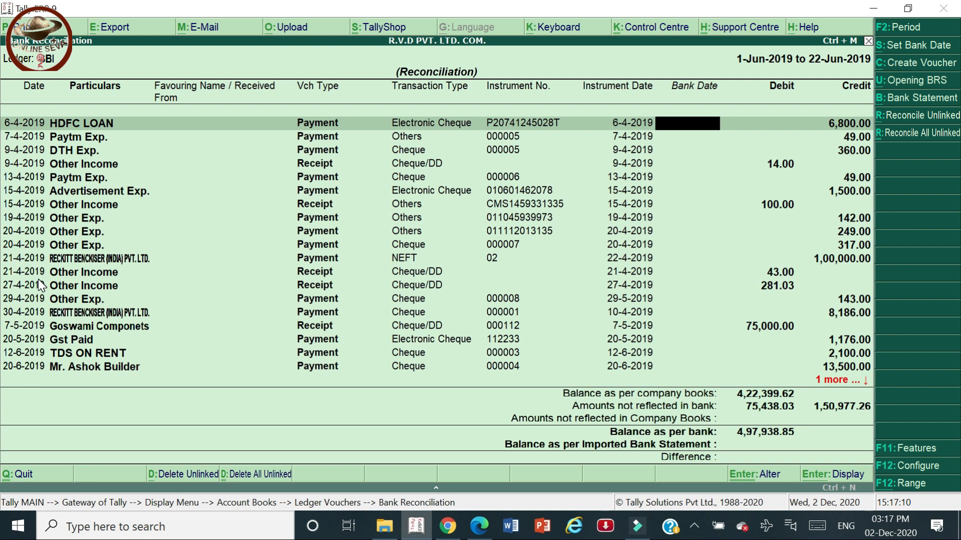
key(alt+Tab)
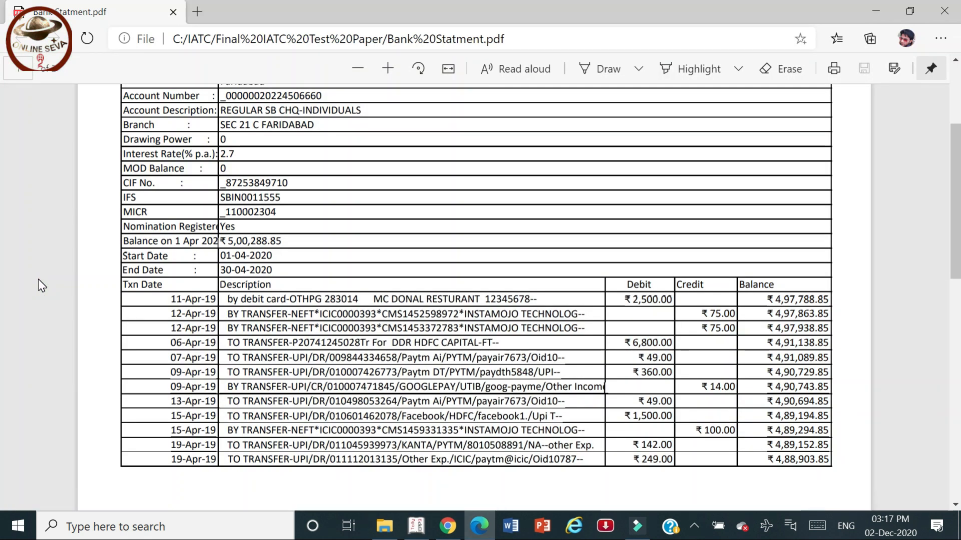
key(alt+Tab)
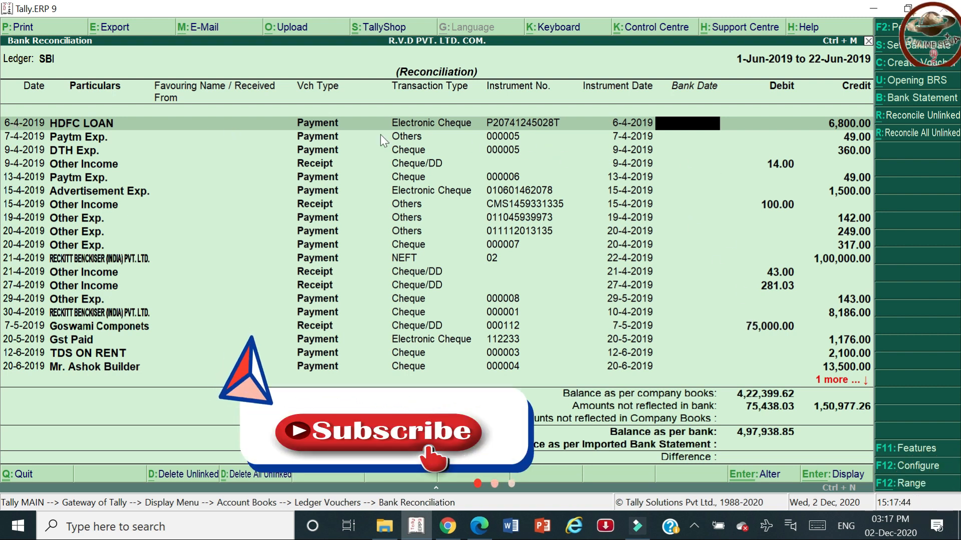
key(alt+Tab)
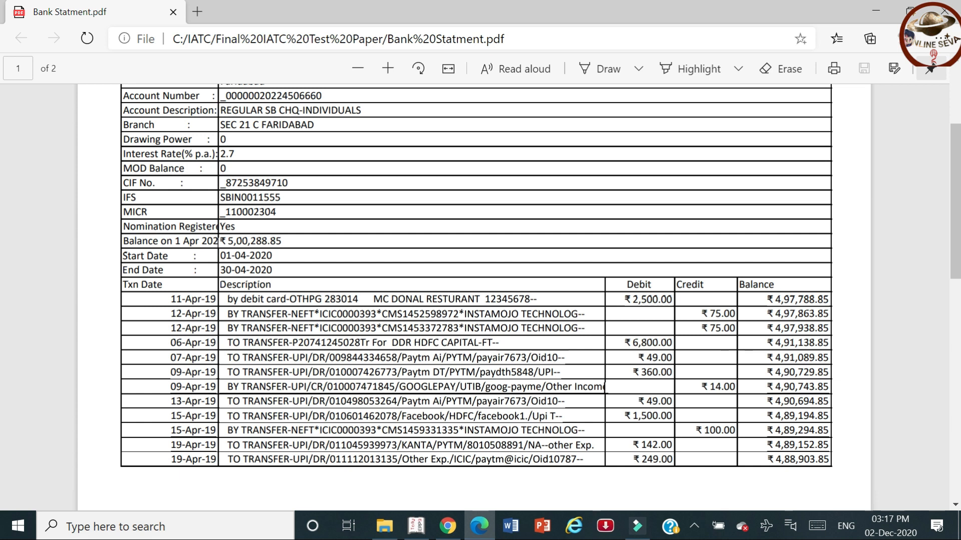
key(alt+Tab)
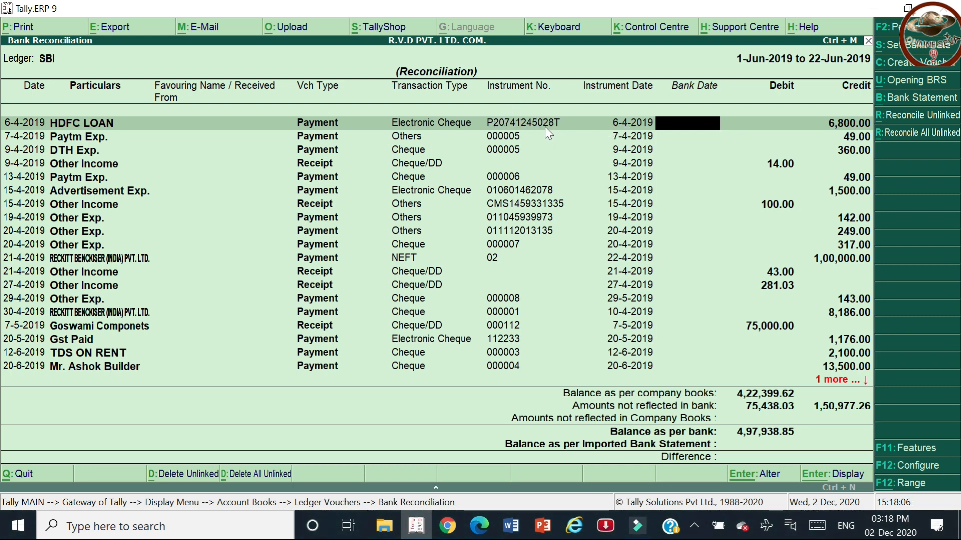
key(alt+Tab)
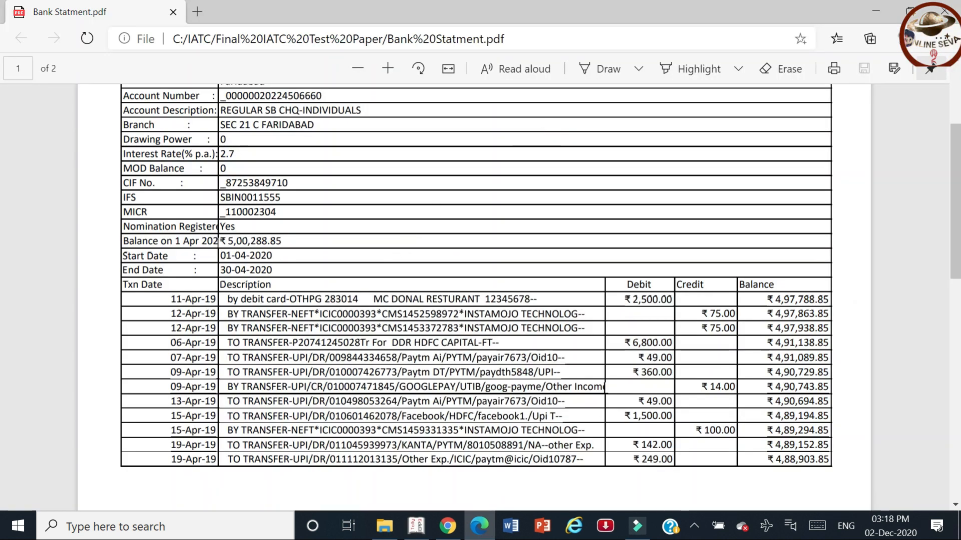
key(alt+Tab)
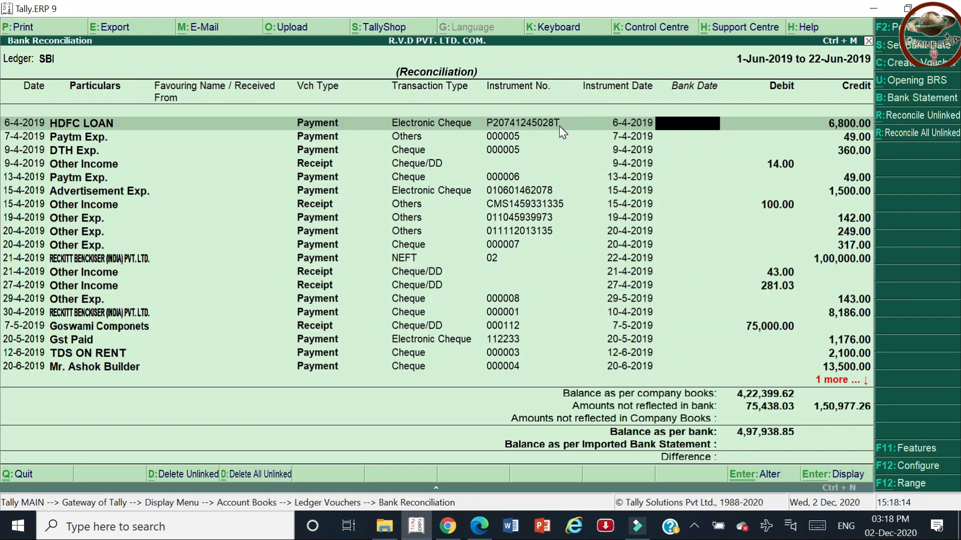
Enter bank date 6-4-2019 for the 6,800.00 HDFC LOAN payment, verify it on the statement, and exit.
text(6)
key(Return)
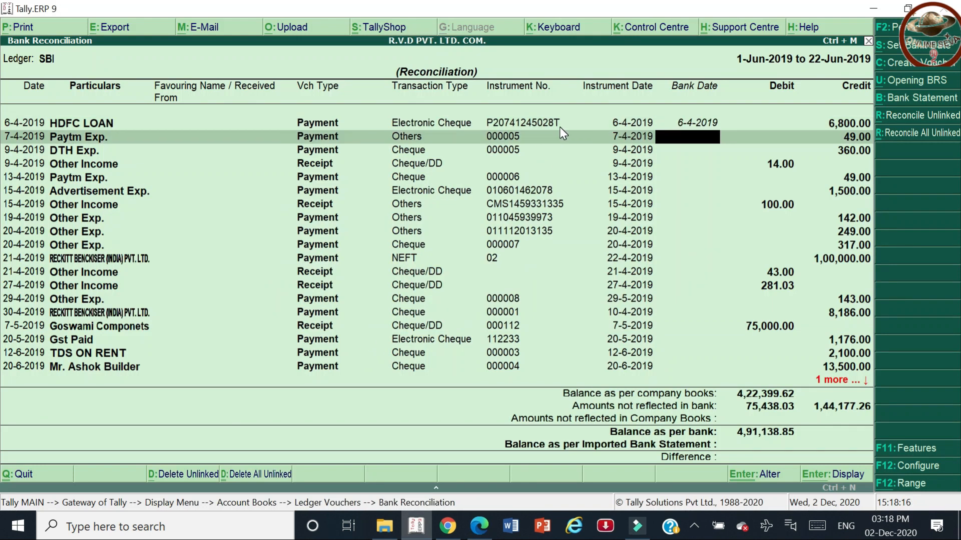
key(alt+Tab)
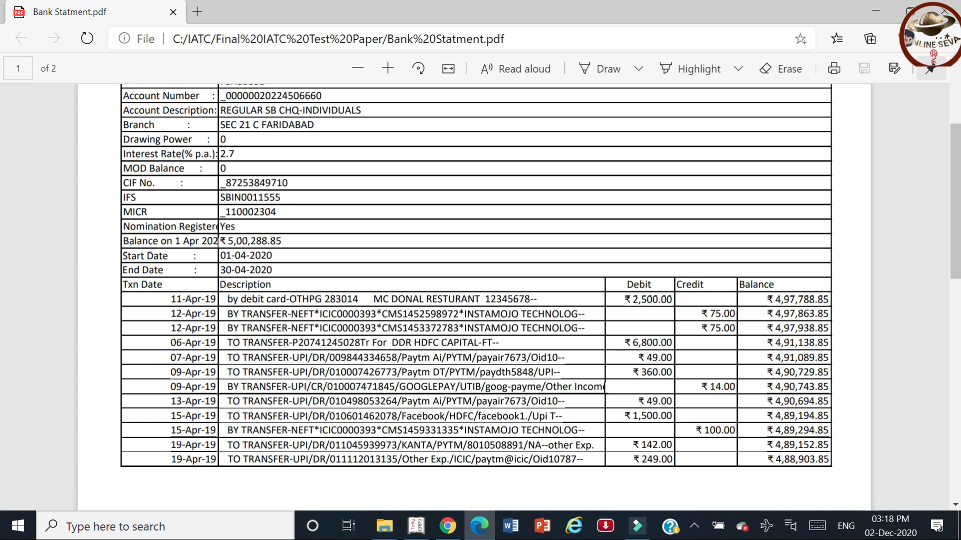
key(alt+Tab)
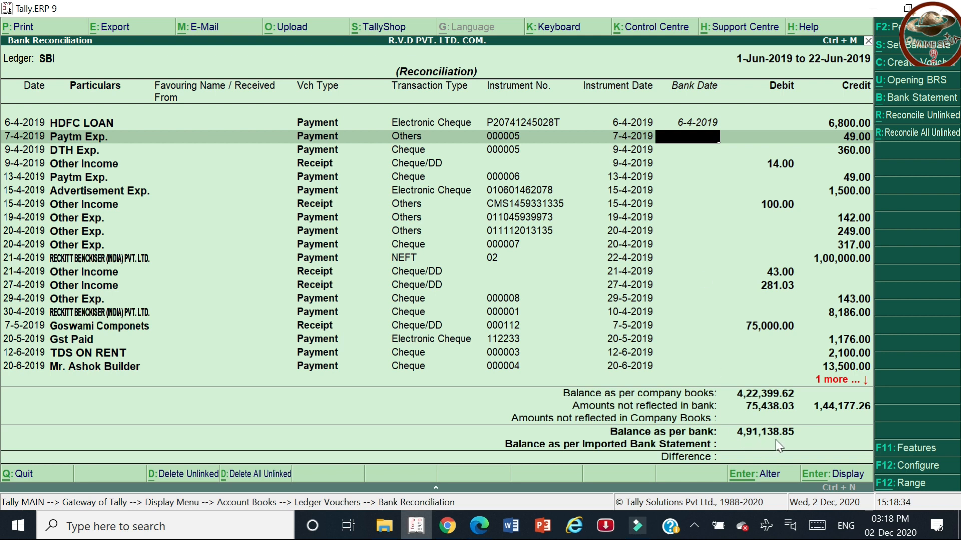
key(alt+Tab)
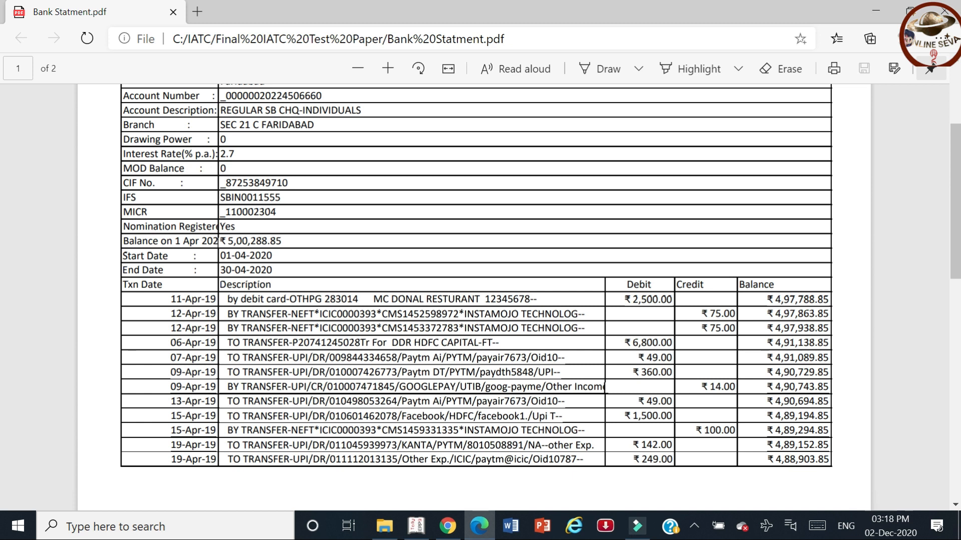
key(alt+Tab)
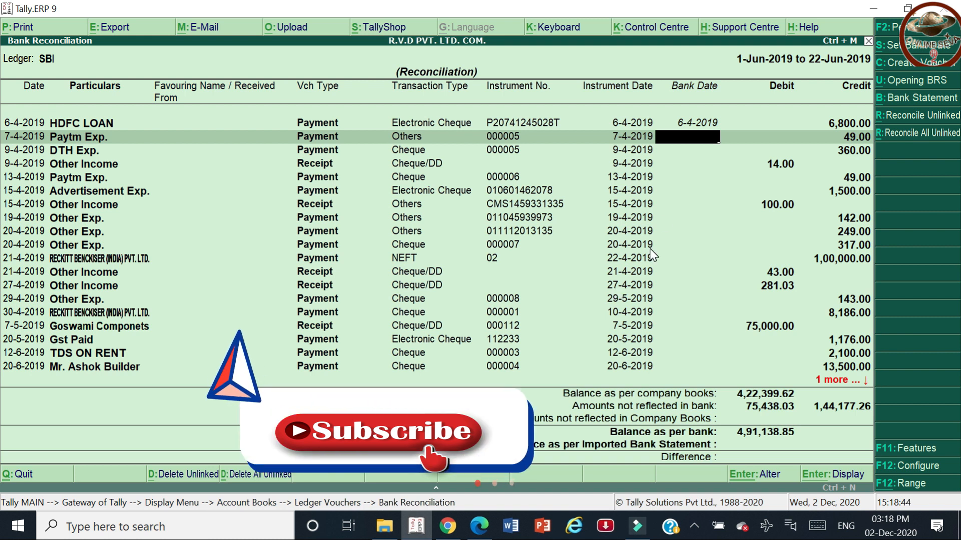
key(Escape)
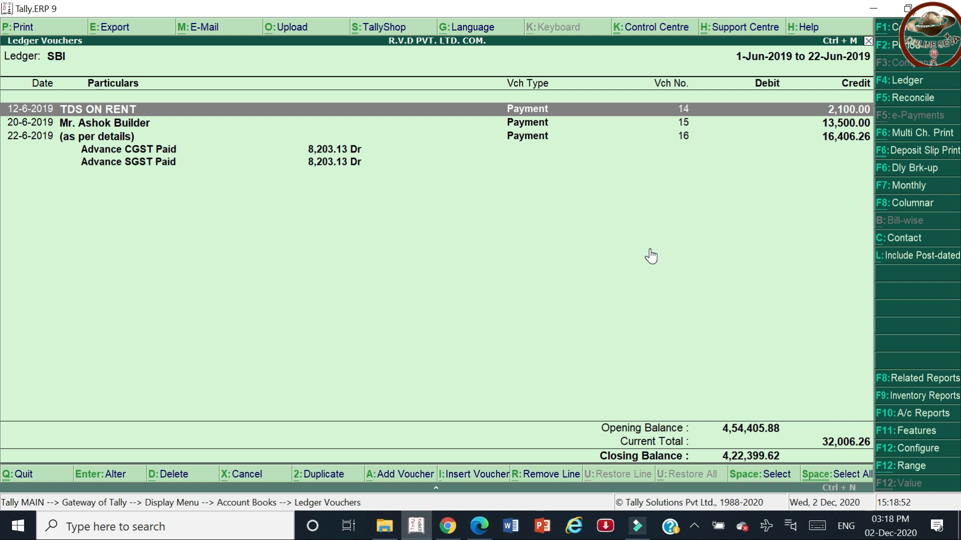
Reopen the SBI bank reconciliation from Ledger Vouchers with F5: Reconcile.
click(892, 100)
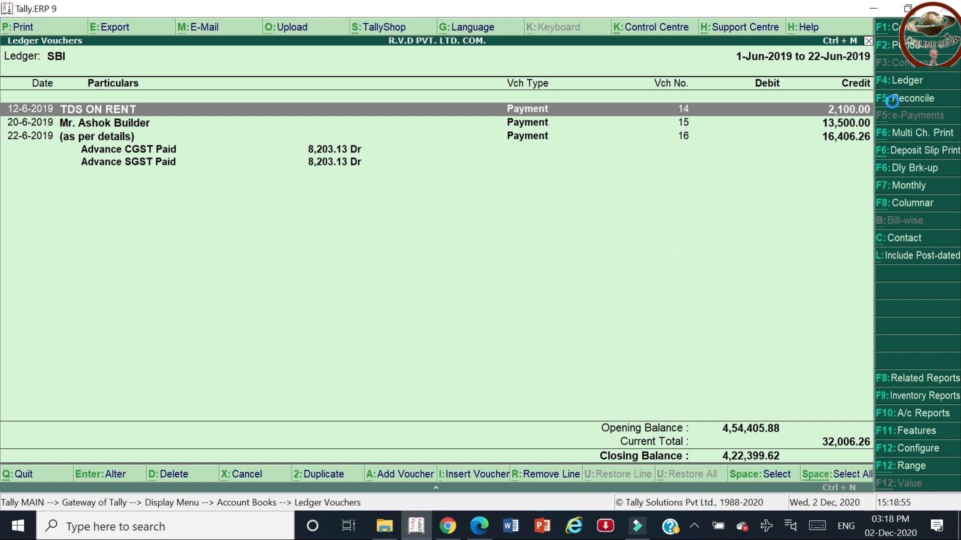